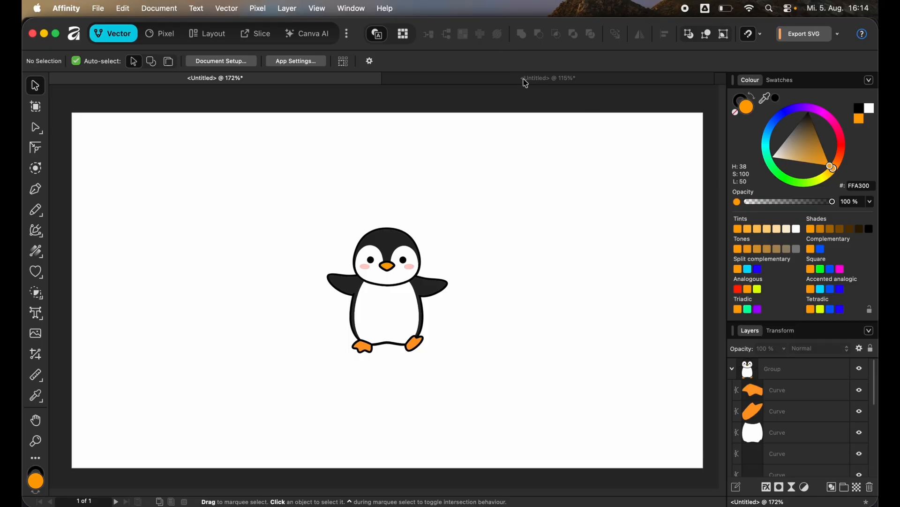
# Create a symbol from the penguin group and collapse its layer
pyautogui.click(354, 9)
pyautogui.moveTo(413, 315)
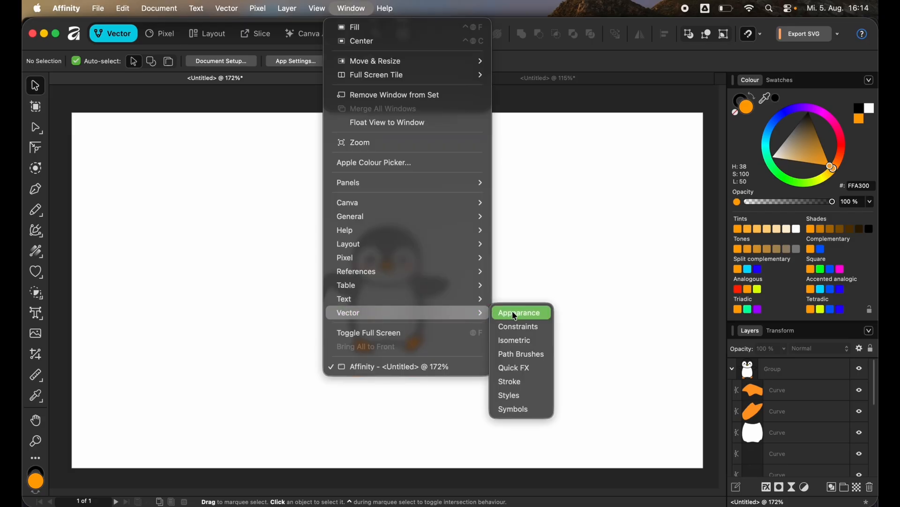
pyautogui.click(522, 407)
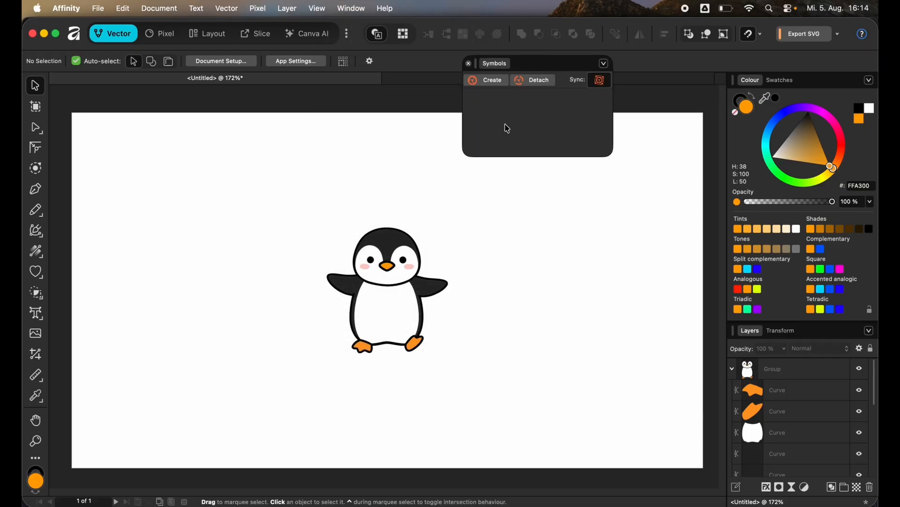
pyautogui.click(399, 245)
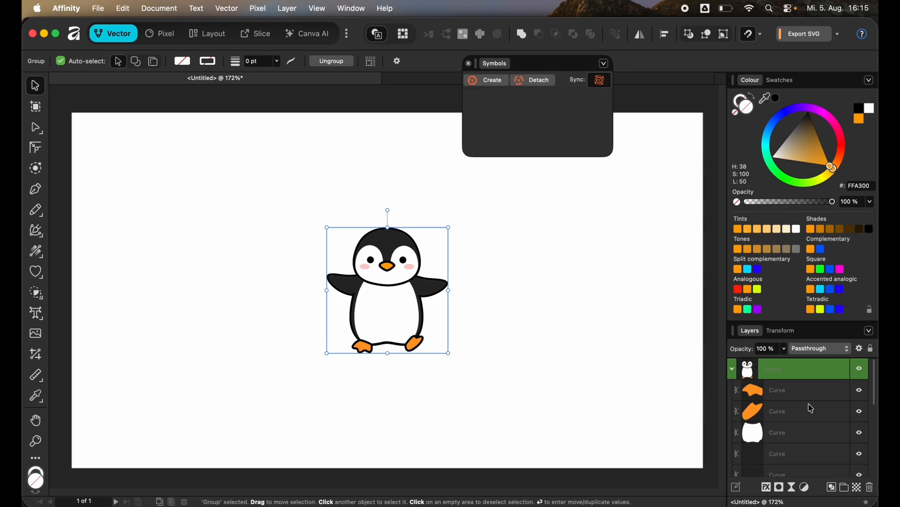
pyautogui.click(478, 84)
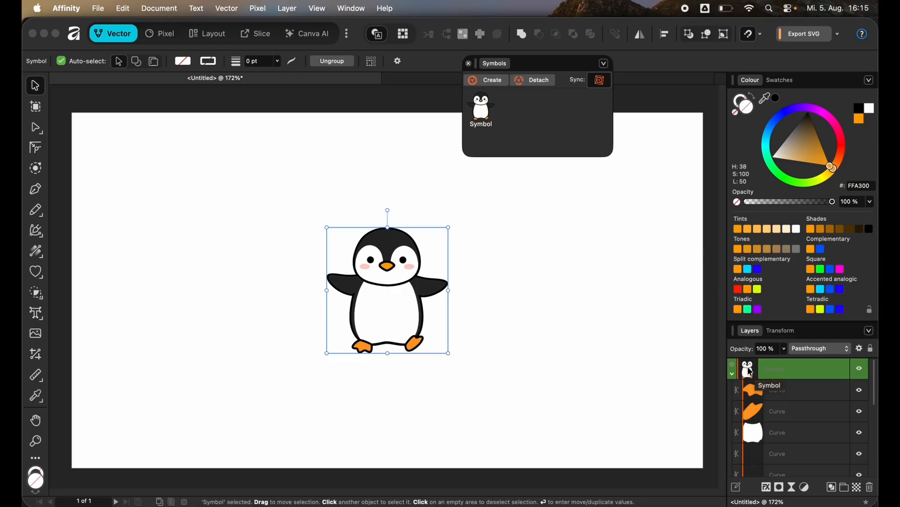
pyautogui.click(733, 374)
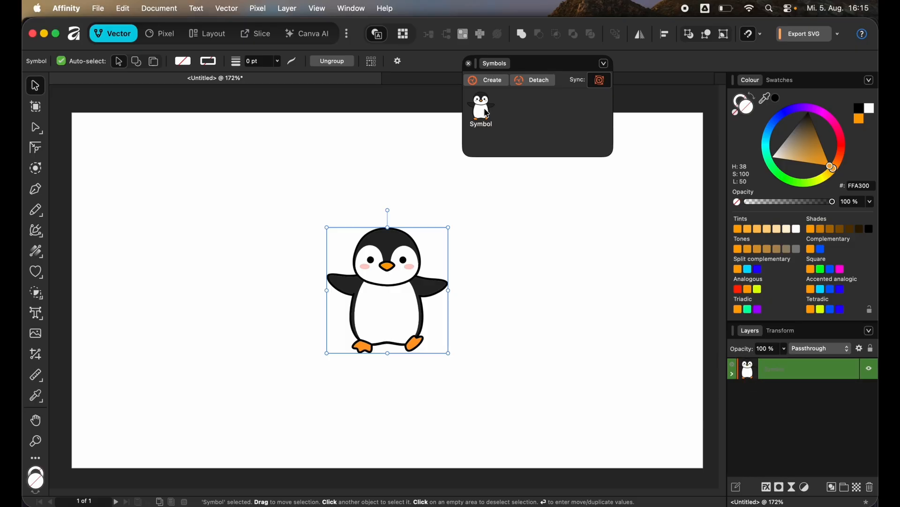
# Place a second penguin symbol instance at the canvas's upper left, and duplicate the middle penguin to the upper right and lower right
pyautogui.moveTo(486, 113); pyautogui.dragTo(200, 222)
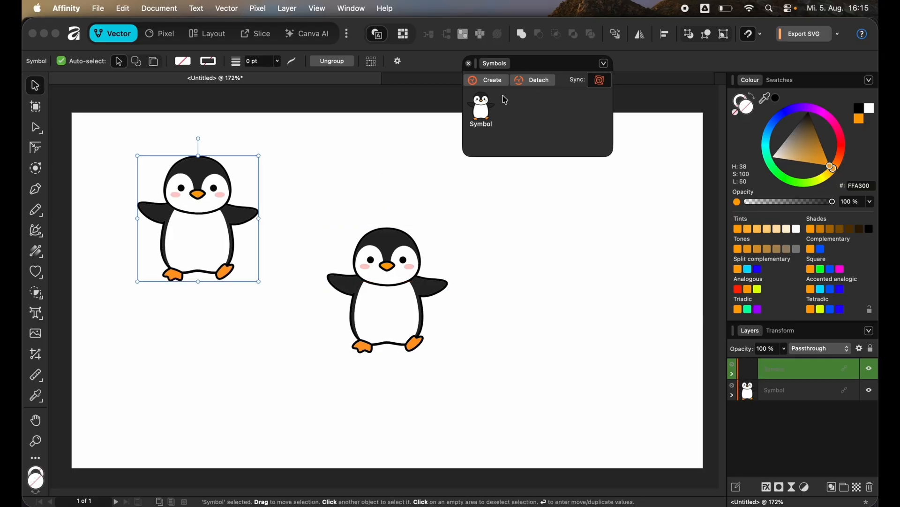
pyautogui.click(406, 283)
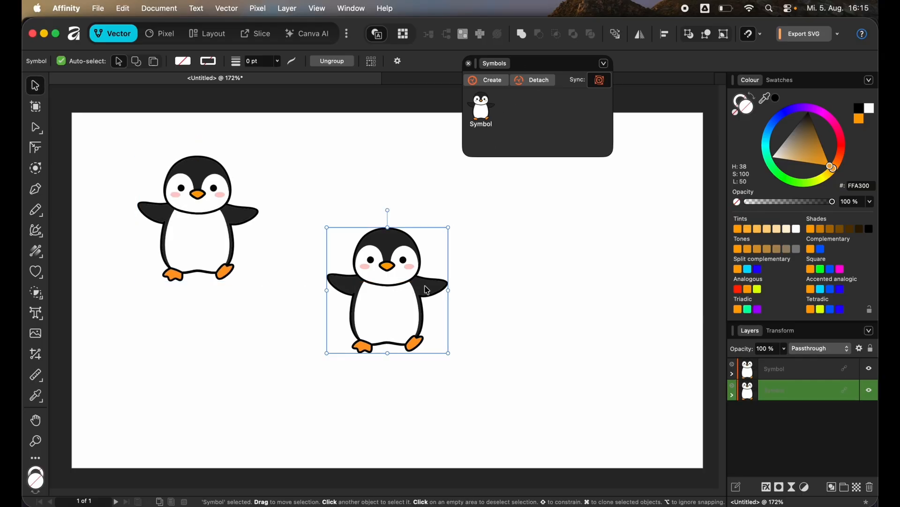
pyautogui.moveTo(401, 297); pyautogui.dragTo(581, 235)
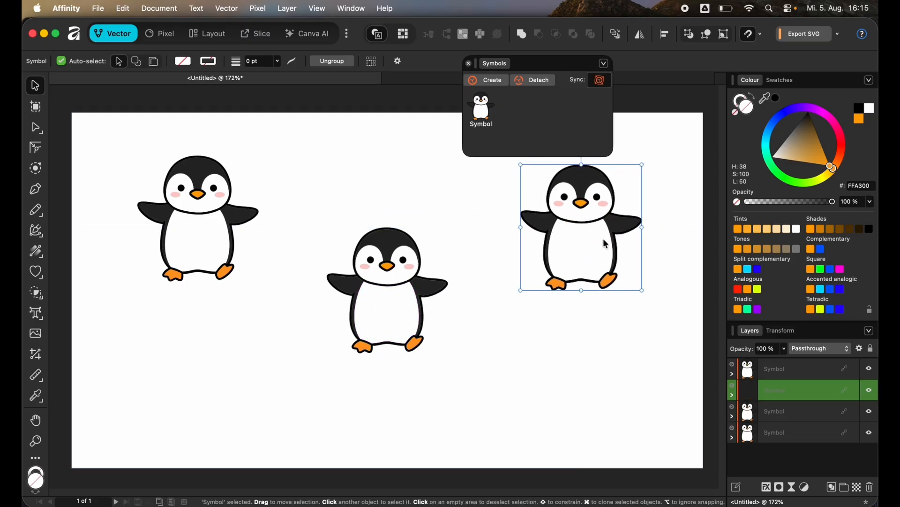
pyautogui.moveTo(603, 238)
pyautogui.mouseDown()
pyautogui.moveTo(584, 319)
pyautogui.moveTo(544, 390)
pyautogui.mouseUp()
pyautogui.click(448, 242)
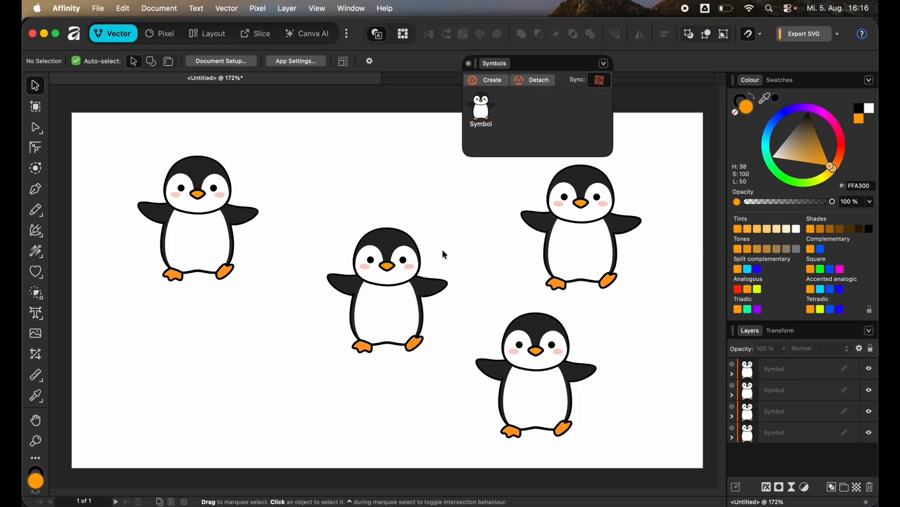
# Recolour the middle penguin's beak red (FF002E) with symbol synchronisation on
pyautogui.doubleClick(390, 271)
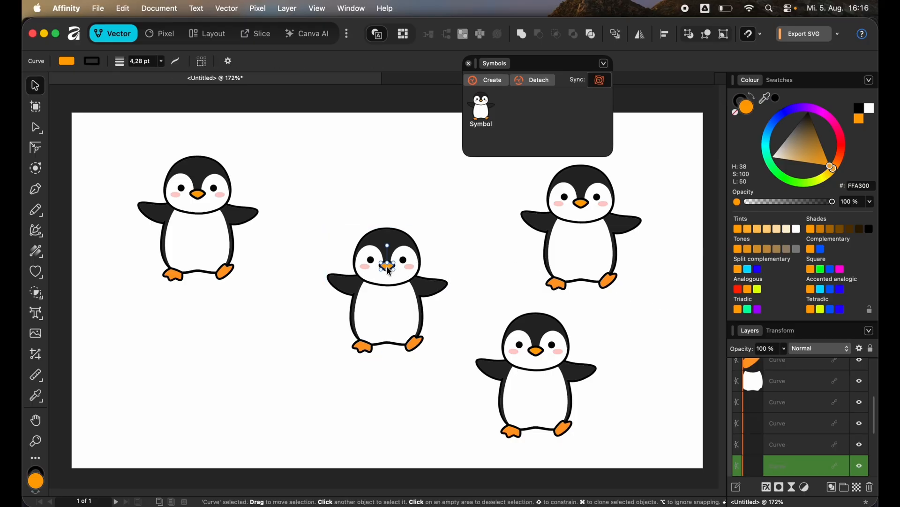
pyautogui.moveTo(836, 166); pyautogui.dragTo(847, 139)
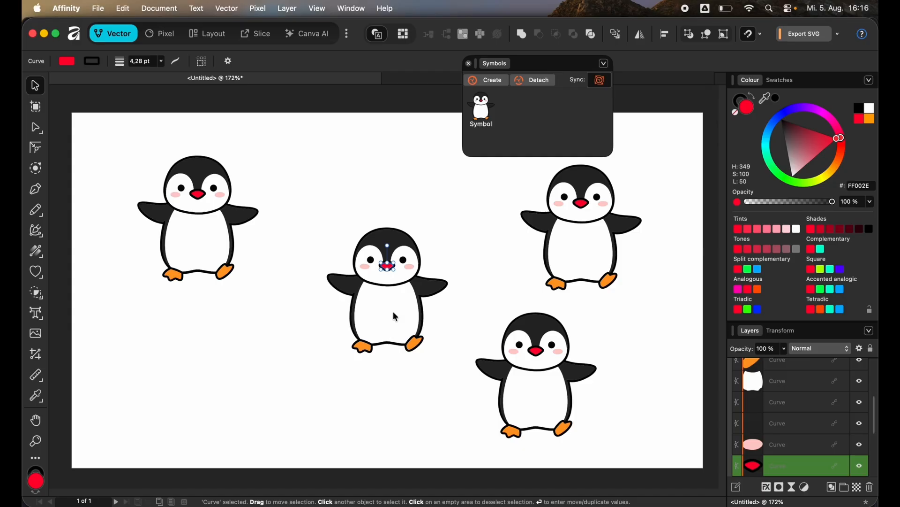
pyautogui.press('Escape')
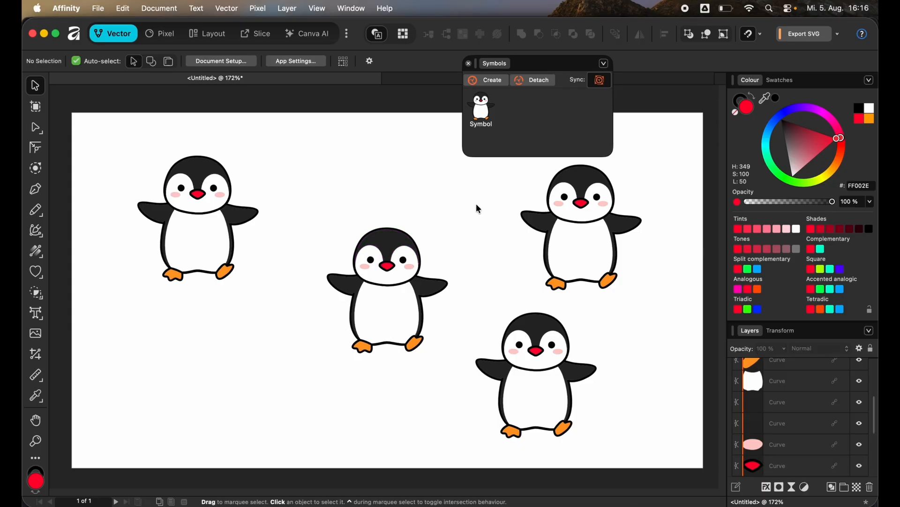
# Recolour only the middle penguin's beak yellow (FFE600) with symbol synchronisation off, and turn synchronisation back on
pyautogui.click(600, 80)
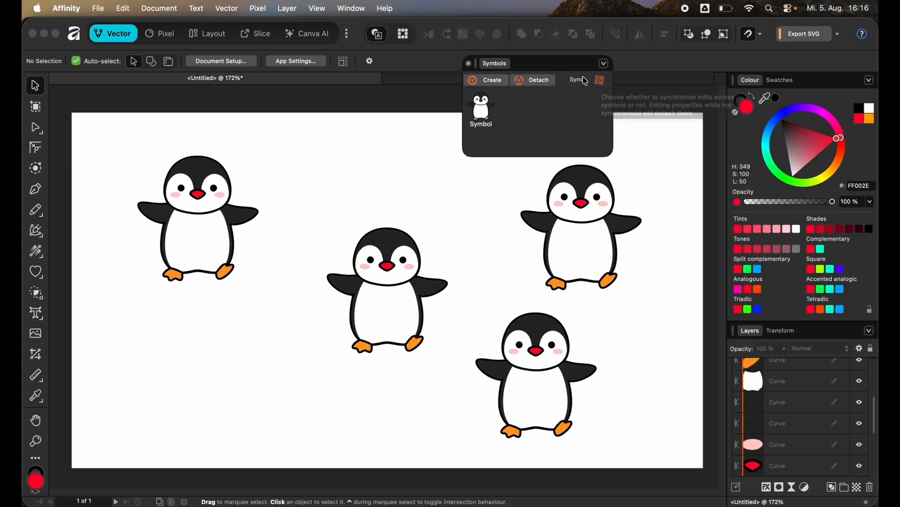
pyautogui.click(394, 265)
pyautogui.doubleClick(386, 265)
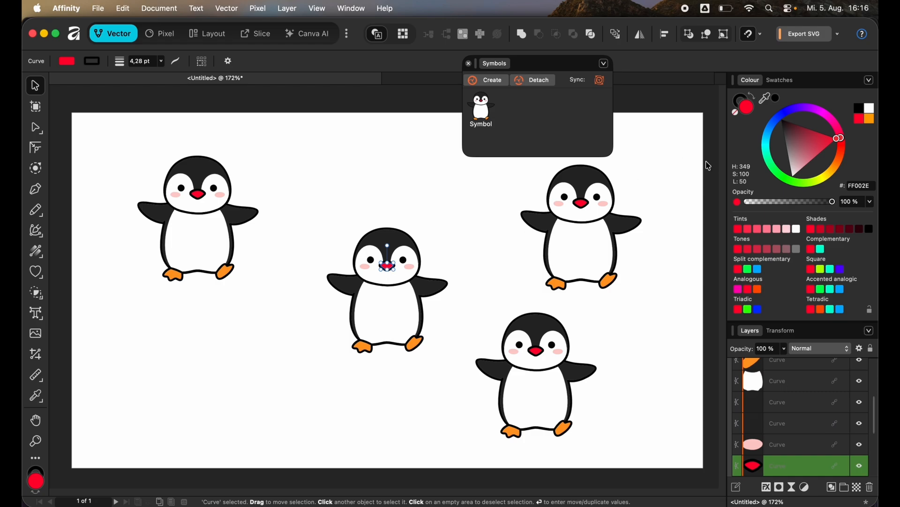
pyautogui.moveTo(839, 168); pyautogui.dragTo(826, 176)
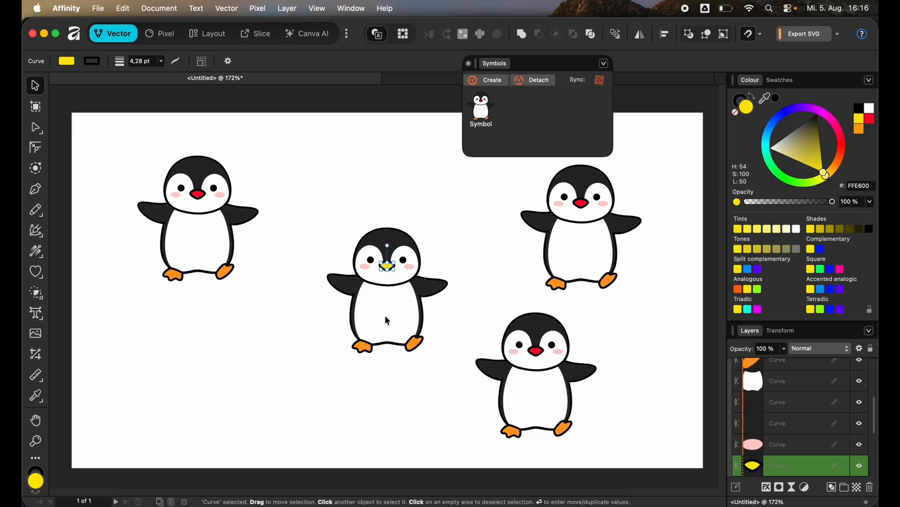
pyautogui.click(401, 207)
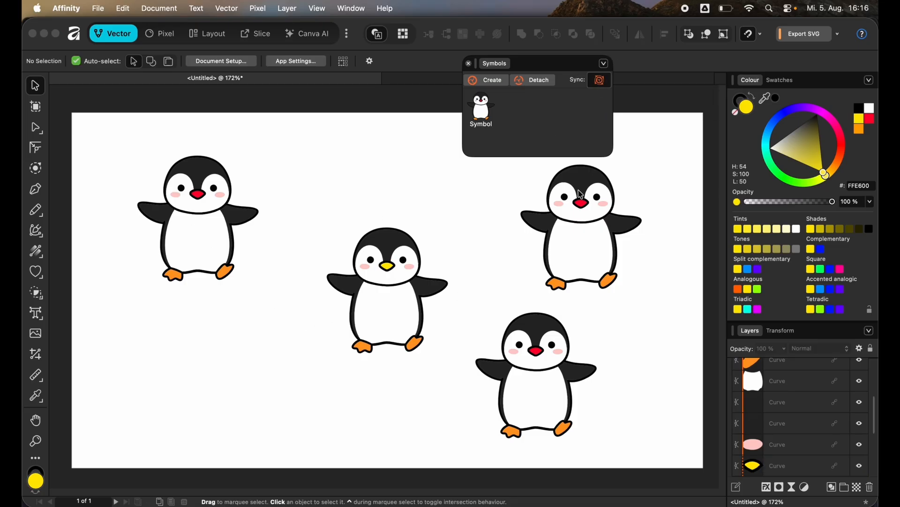
# Darken the upper-right penguin's beak to 95001B and recolour the middle penguin's beak turquoise (00FFDA)
pyautogui.doubleClick(582, 204)
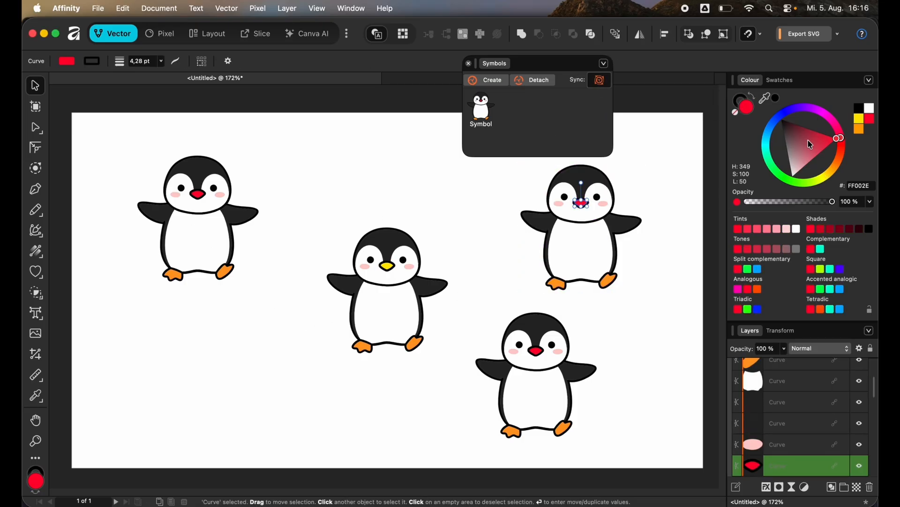
pyautogui.moveTo(813, 145)
pyautogui.mouseDown()
pyautogui.moveTo(802, 144)
pyautogui.moveTo(814, 130)
pyautogui.mouseUp()
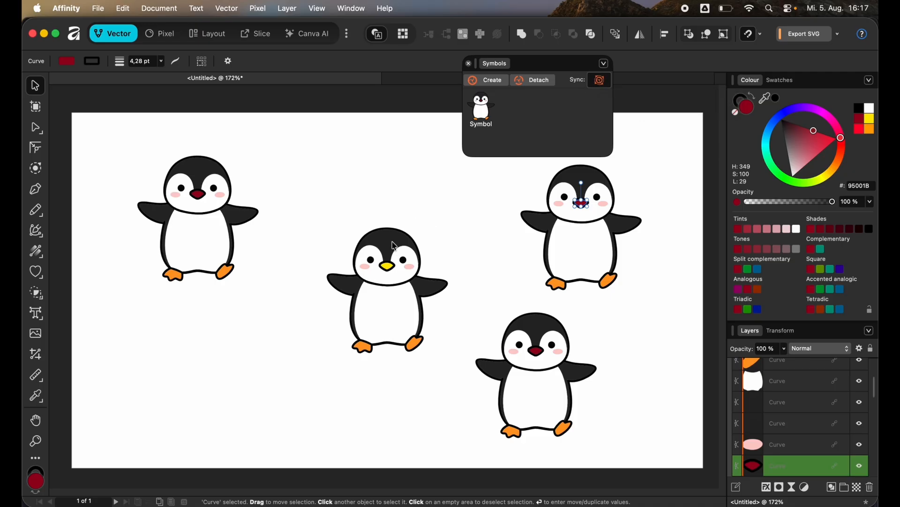
pyautogui.click(389, 272)
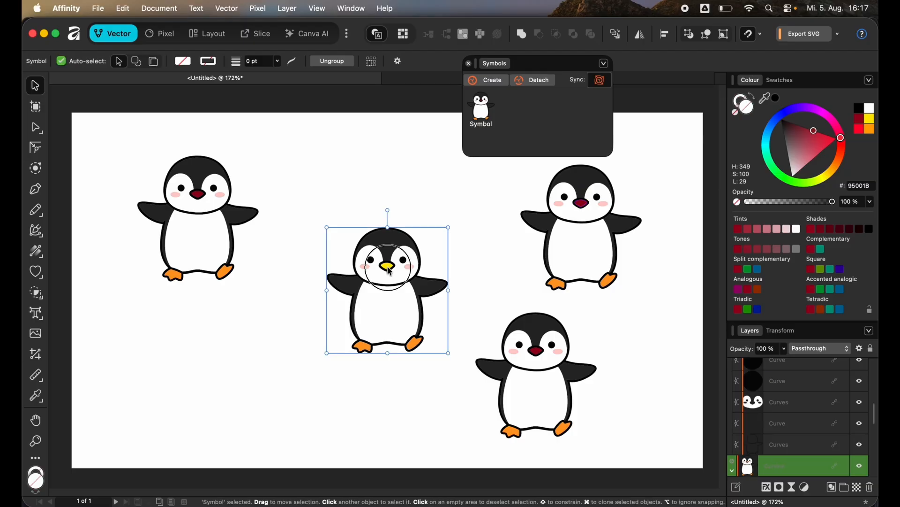
pyautogui.doubleClick(390, 270)
pyautogui.moveTo(826, 174); pyautogui.dragTo(762, 154)
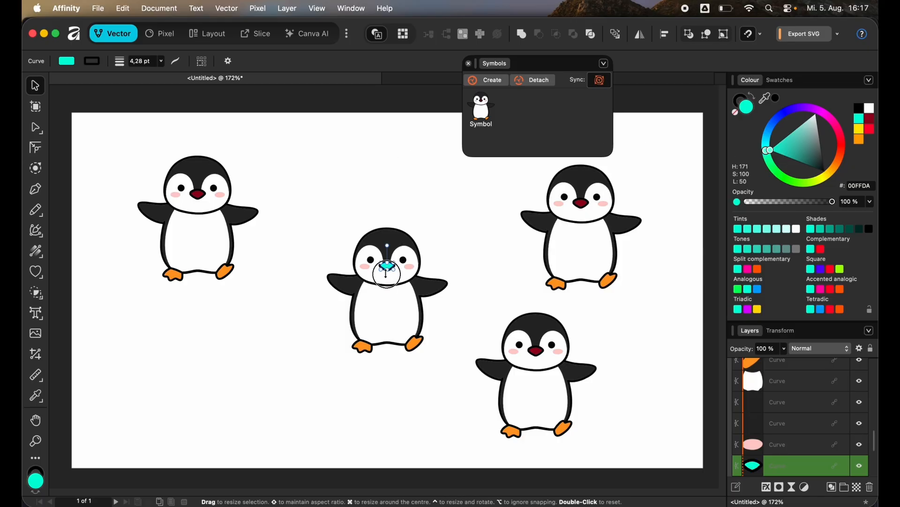
# Stretch the middle penguin's beak downward with synchronisation on, and lengthen it further with synchronisation off before turning it back on
pyautogui.moveTo(387, 273); pyautogui.dragTo(389, 272)
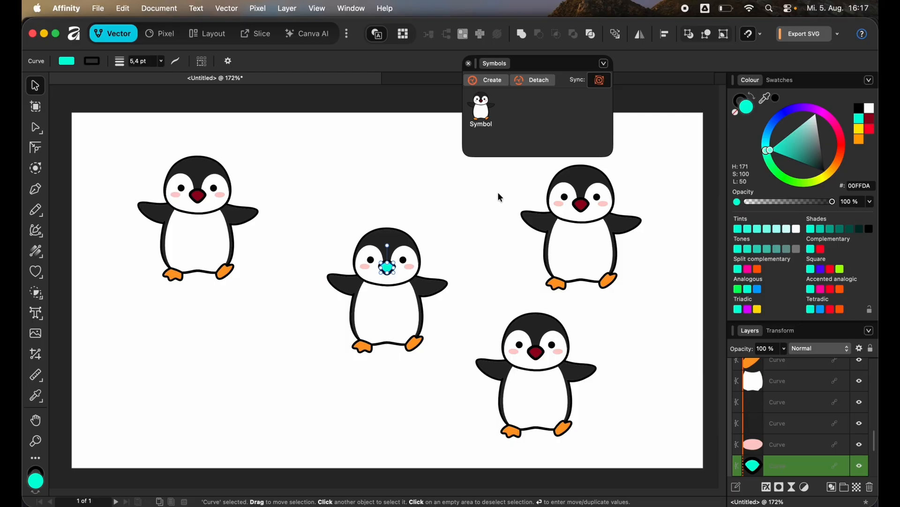
pyautogui.click(599, 83)
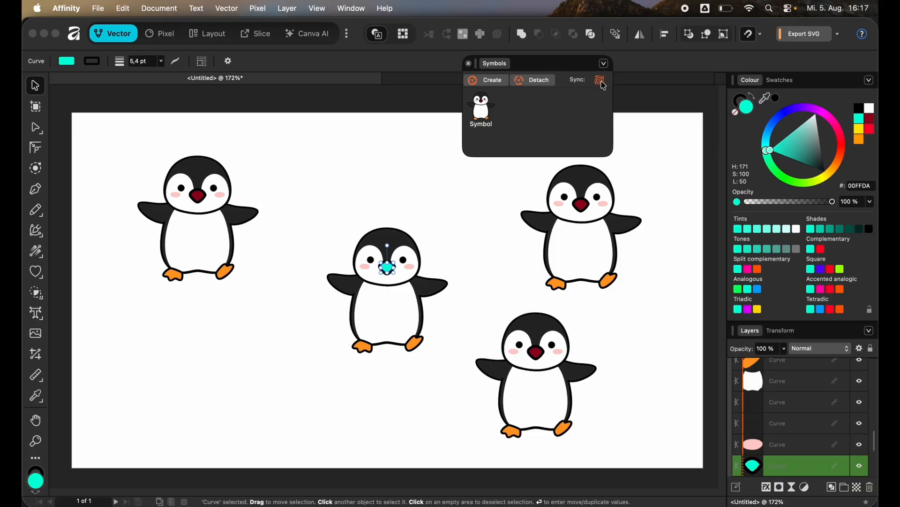
pyautogui.click(387, 275)
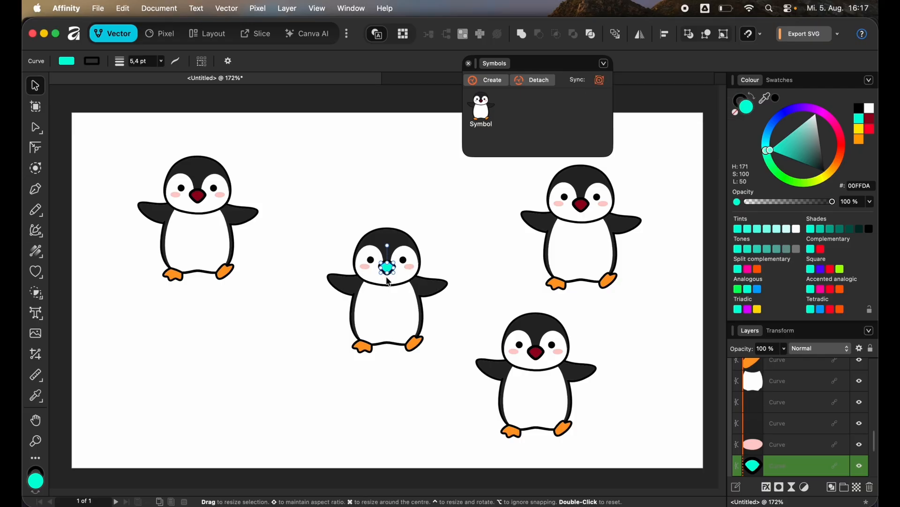
pyautogui.click(491, 227)
# Widen the upper-right penguin's beak with symbol synchronisation on
pyautogui.click(586, 206)
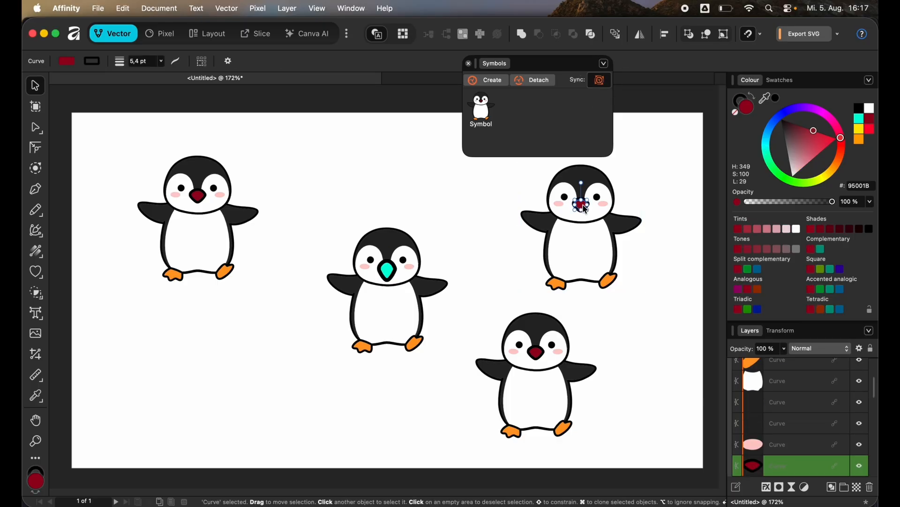
pyautogui.moveTo(589, 206)
pyautogui.mouseDown()
pyautogui.moveTo(605, 205)
pyautogui.moveTo(592, 202)
pyautogui.mouseUp()
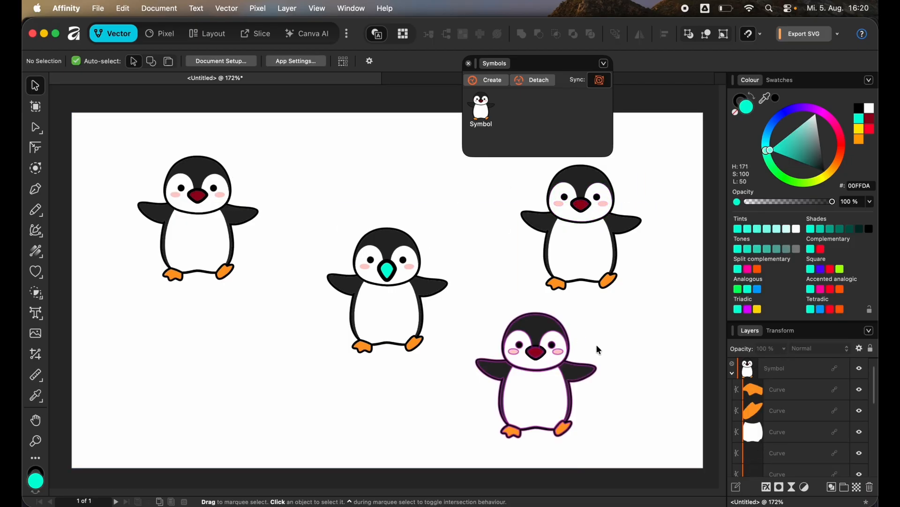
# Scale the lower-right penguin instance down to roughly half its size and move it slightly up and to the right
pyautogui.click(547, 330)
pyautogui.moveTo(595, 313); pyautogui.dragTo(566, 392)
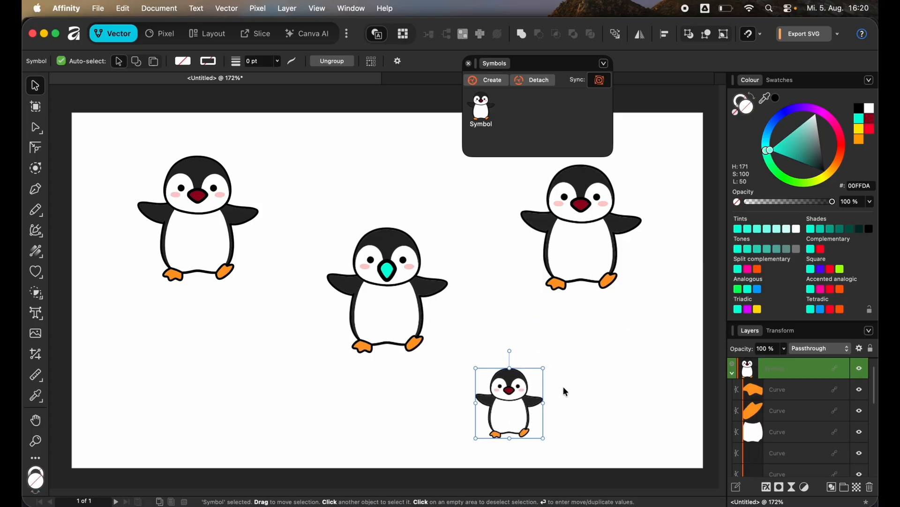
pyautogui.moveTo(509, 406); pyautogui.dragTo(544, 391)
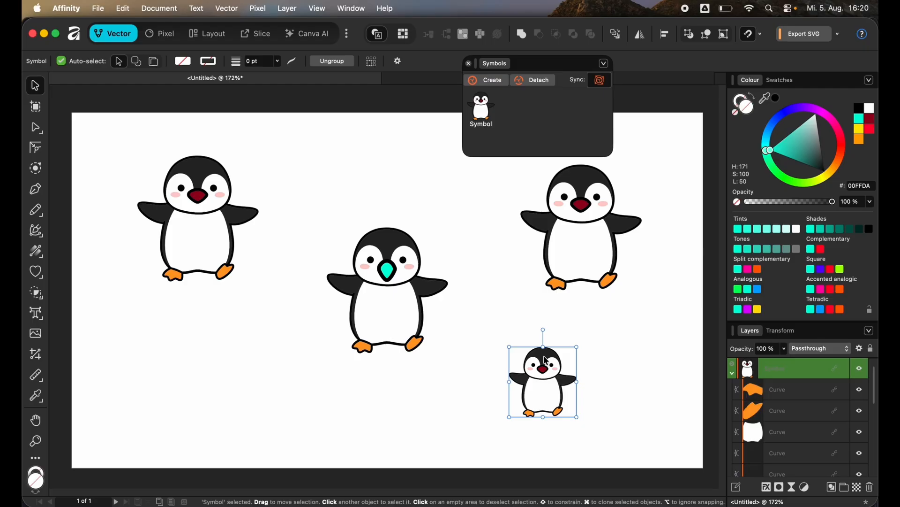
# Select all the curves inside the small penguin symbol, rotate them clockwise, and undo the rotation
pyautogui.click(790, 390)
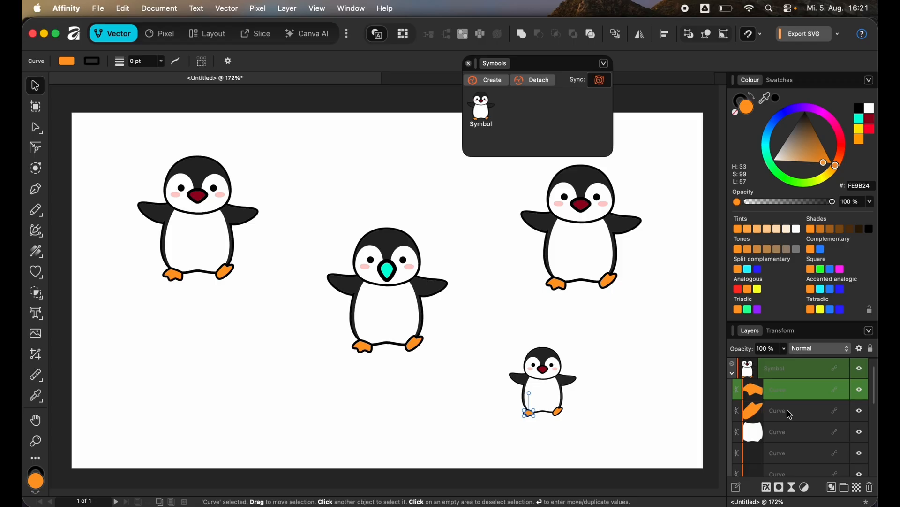
pyautogui.scroll(-5, 791, 415)
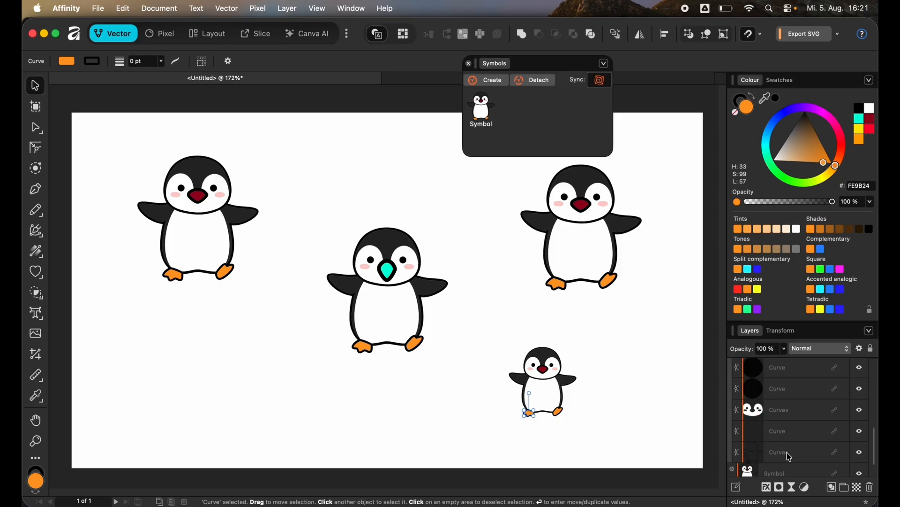
pyautogui.keyDown('shift'); pyautogui.click(792, 457); pyautogui.keyUp('shift')
pyautogui.scroll(5, 773, 393)
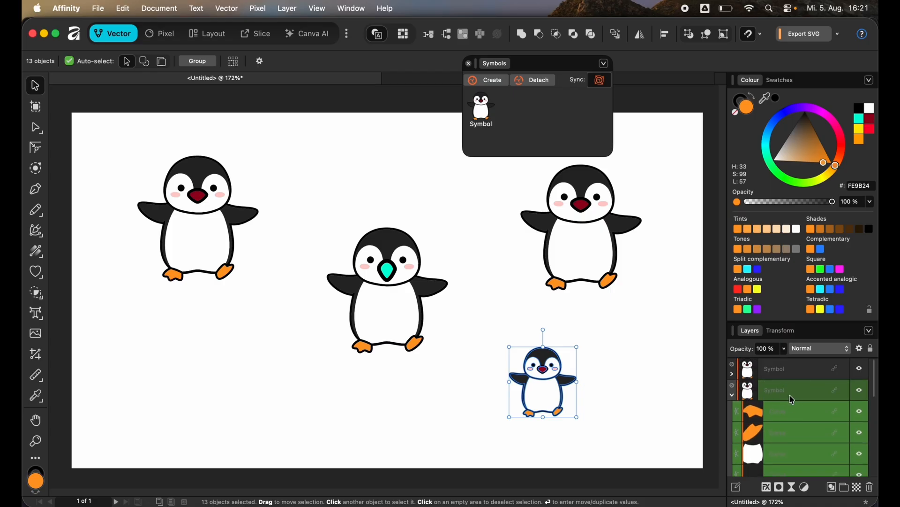
pyautogui.moveTo(541, 328); pyautogui.dragTo(575, 321)
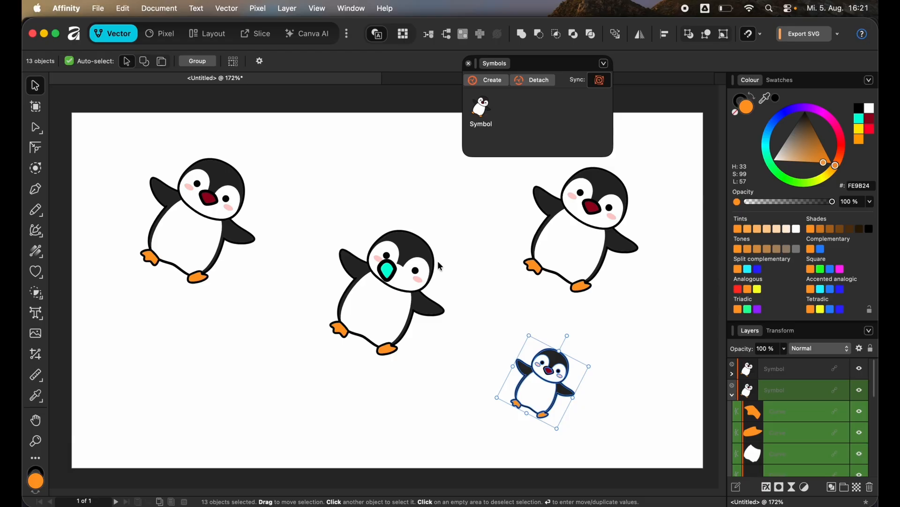
pyautogui.press('super+z')
pyautogui.click(496, 296)
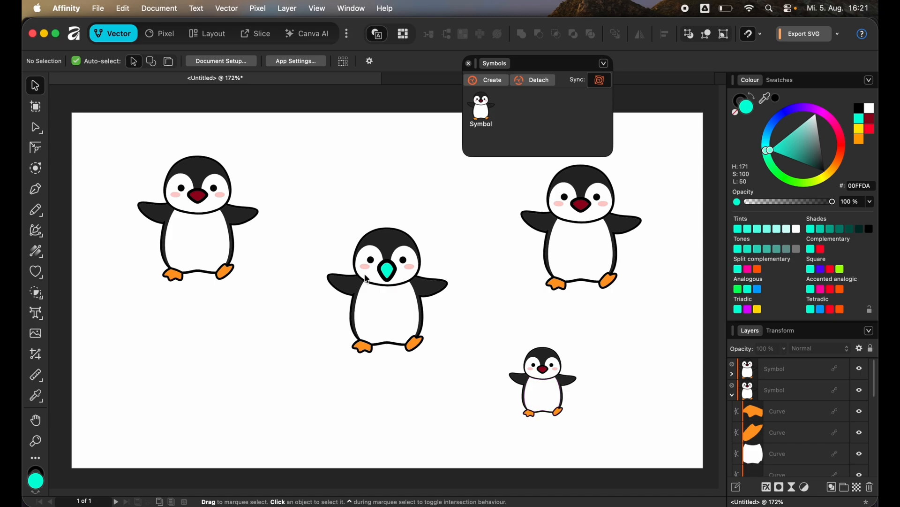
# Draw a small red heart (FF1900) with a 7 pt black outline below the upper-left penguin, and collapse the expanded symbol layers
pyautogui.click(36, 273)
pyautogui.moveTo(224, 336); pyautogui.dragTo(258, 373)
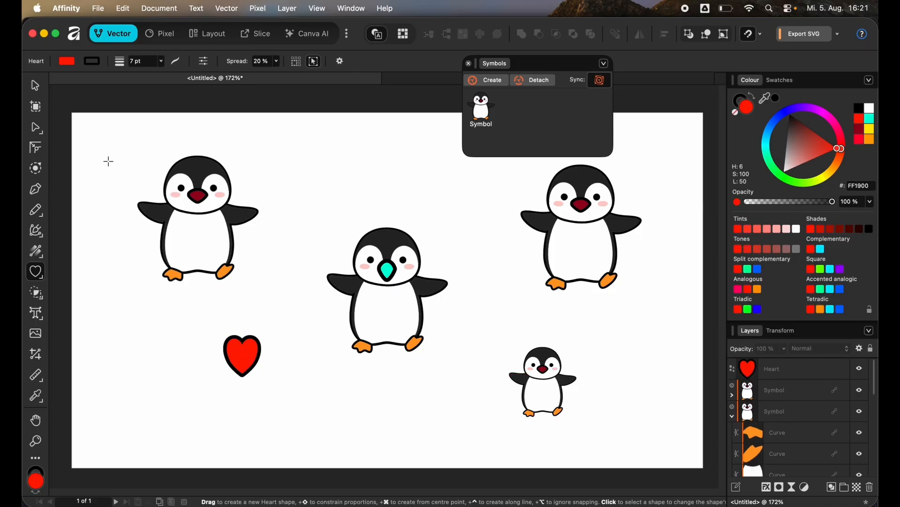
pyautogui.press('v')
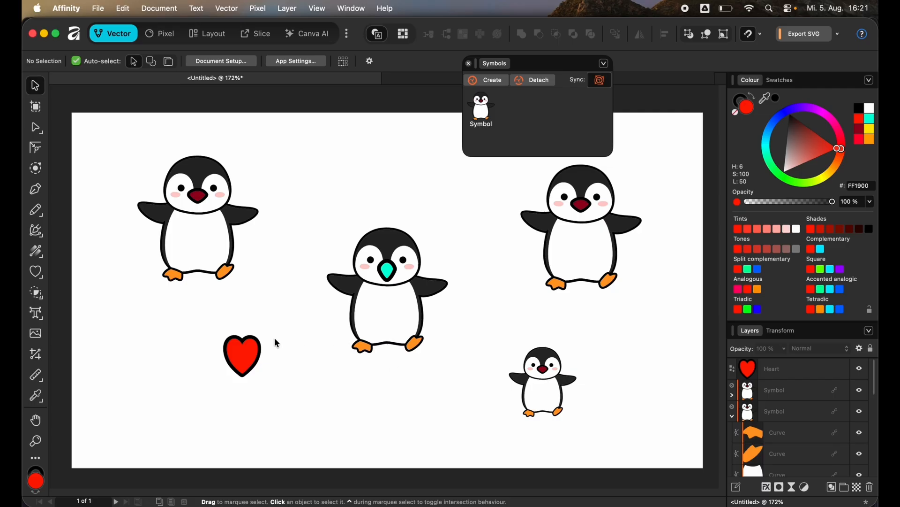
pyautogui.click(732, 416)
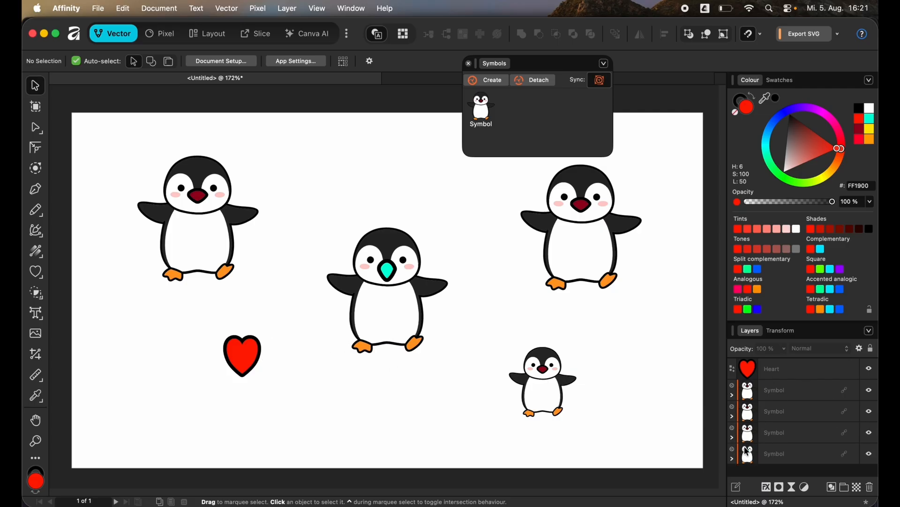
# Move the red heart above the middle penguin's head and nest it inside that penguin's symbol layer
pyautogui.moveTo(242, 357); pyautogui.dragTo(354, 196)
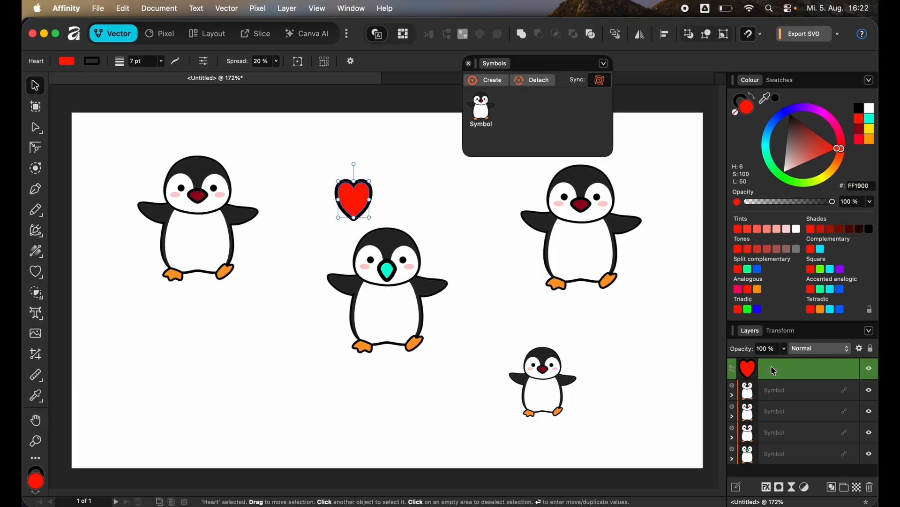
pyautogui.moveTo(774, 371); pyautogui.dragTo(818, 453)
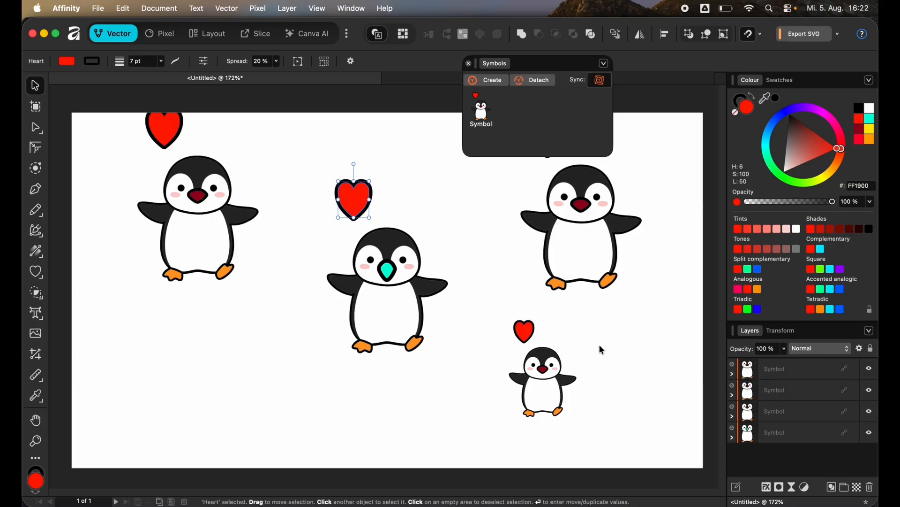
pyautogui.scroll(1, 445, 317)
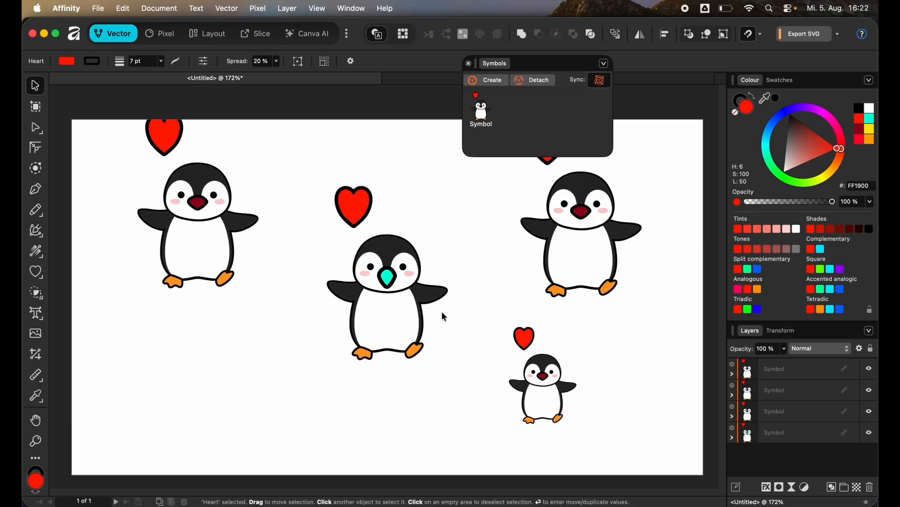
pyautogui.scroll(3, 451, 217)
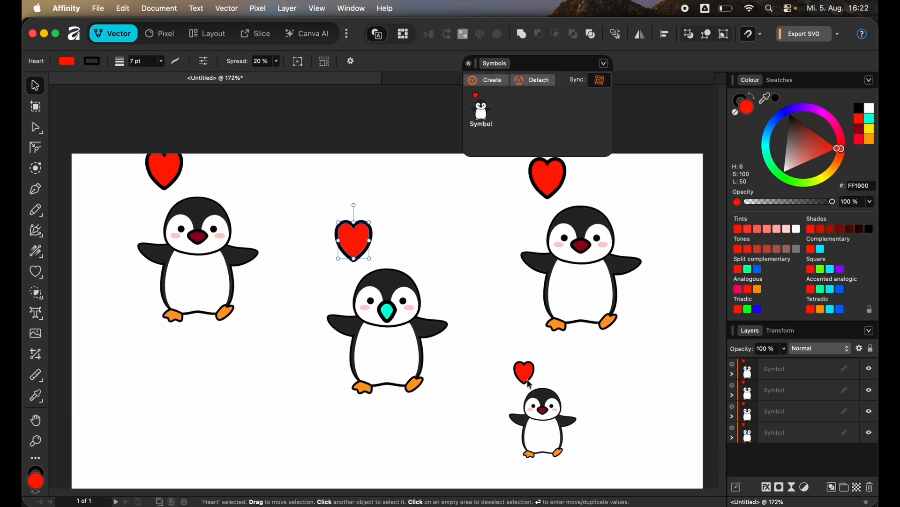
# Move the small penguin instance onto the middle penguin, return it to the lower-right area and deselect it
pyautogui.moveTo(545, 426); pyautogui.dragTo(427, 287)
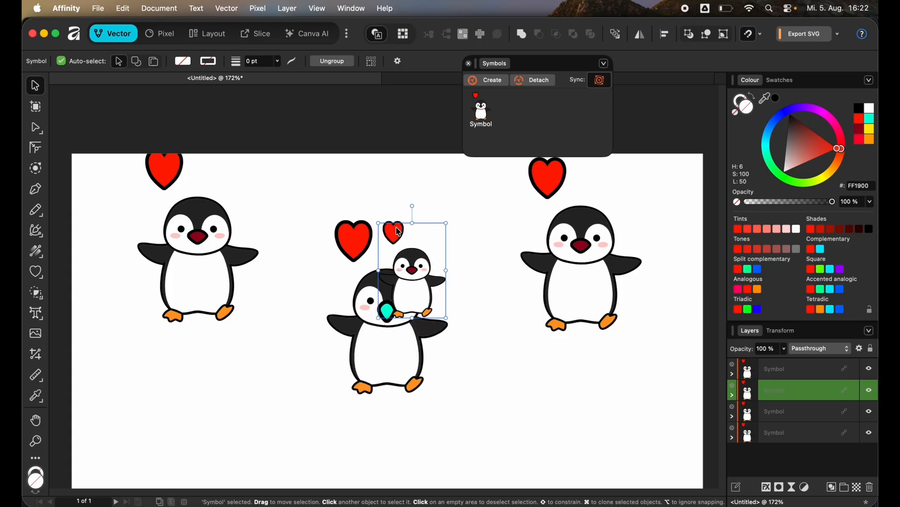
pyautogui.moveTo(420, 287); pyautogui.dragTo(555, 425)
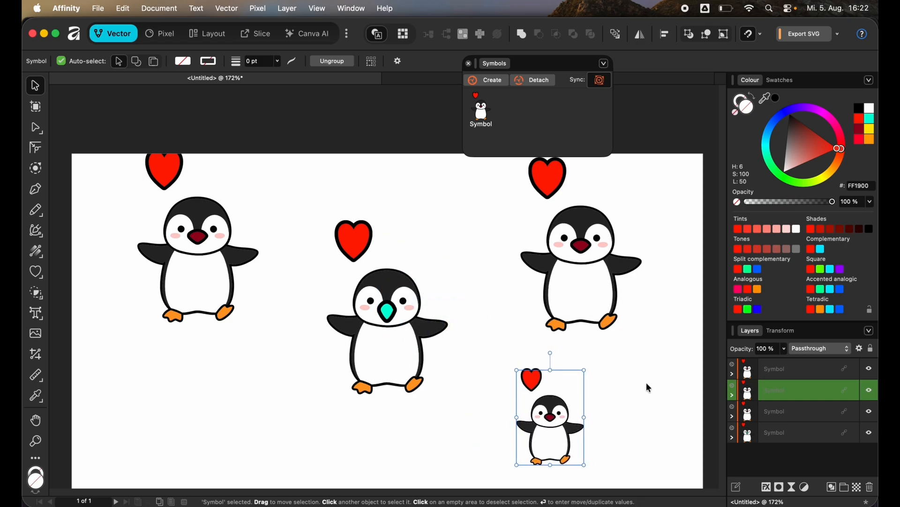
pyautogui.click(647, 387)
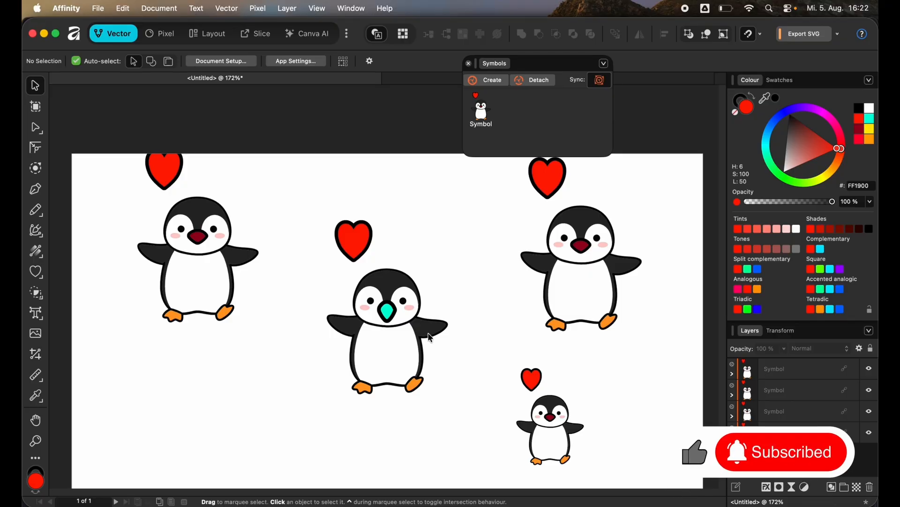
# Detach the middle penguin with the turquoise beak from its symbol and deselect it
pyautogui.click(357, 342)
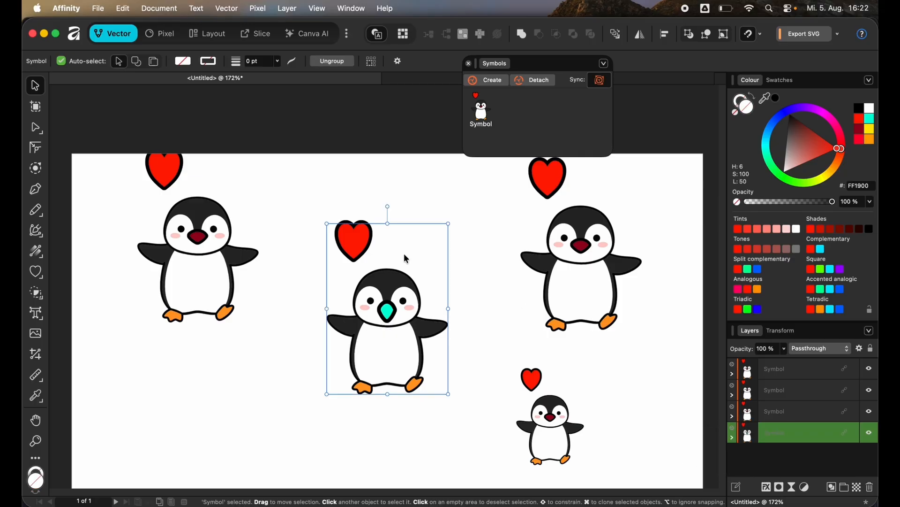
pyautogui.click(533, 80)
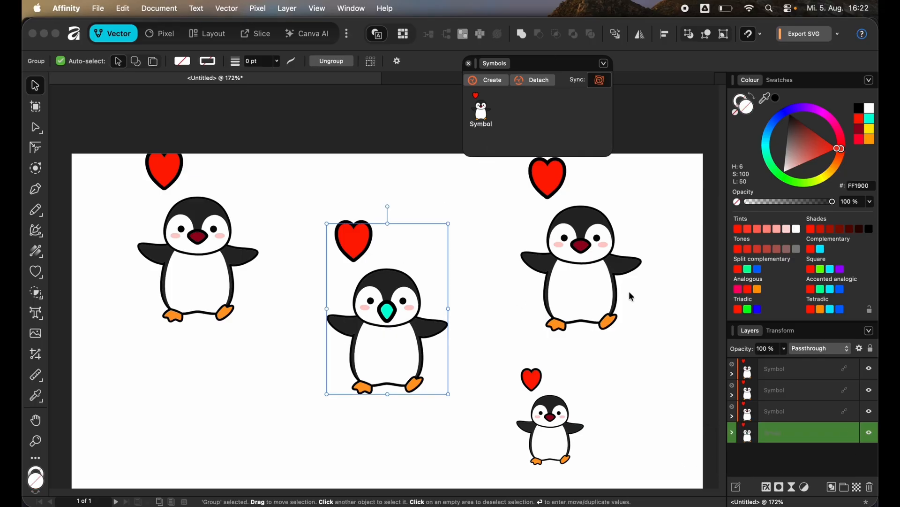
pyautogui.click(641, 366)
# Recolour the upper-right penguin's belly light grey (CACACA) with synchronisation on, and collapse the expanded symbol layer
pyautogui.click(572, 288)
pyautogui.doubleClick(572, 288)
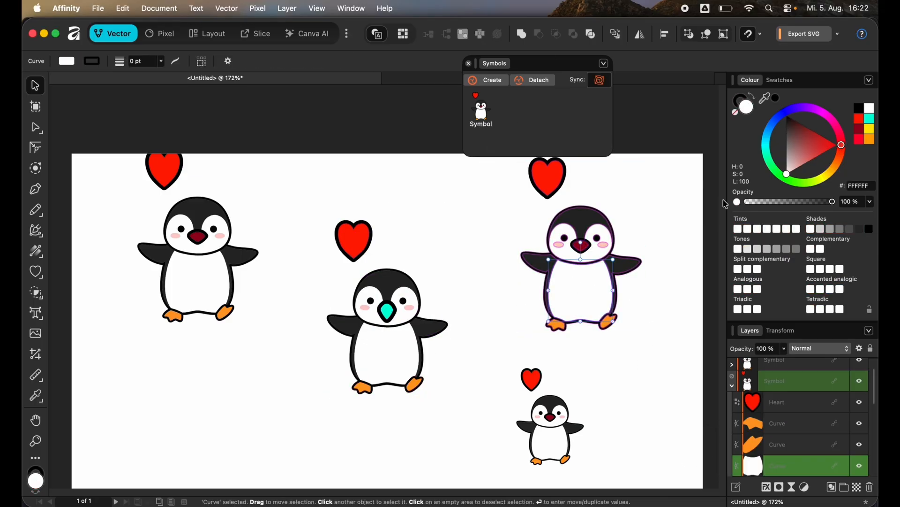
pyautogui.moveTo(816, 159); pyautogui.dragTo(787, 162)
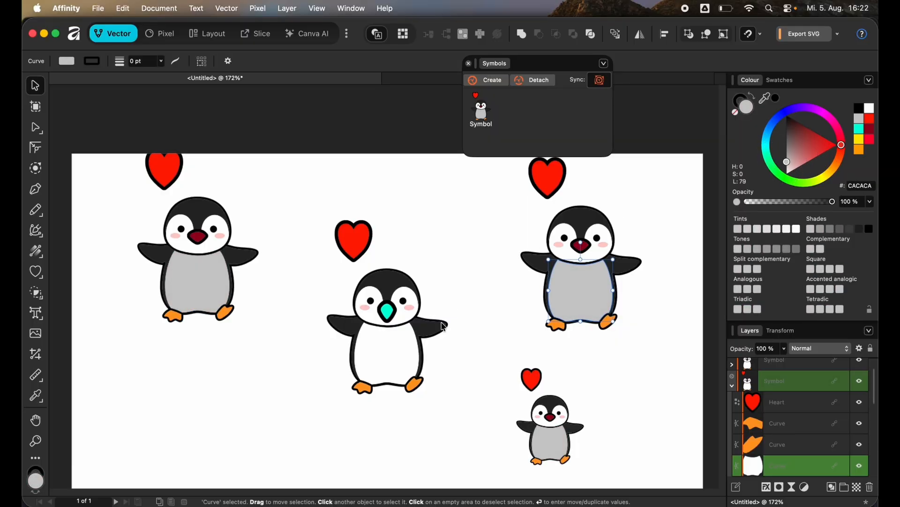
pyautogui.click(735, 386)
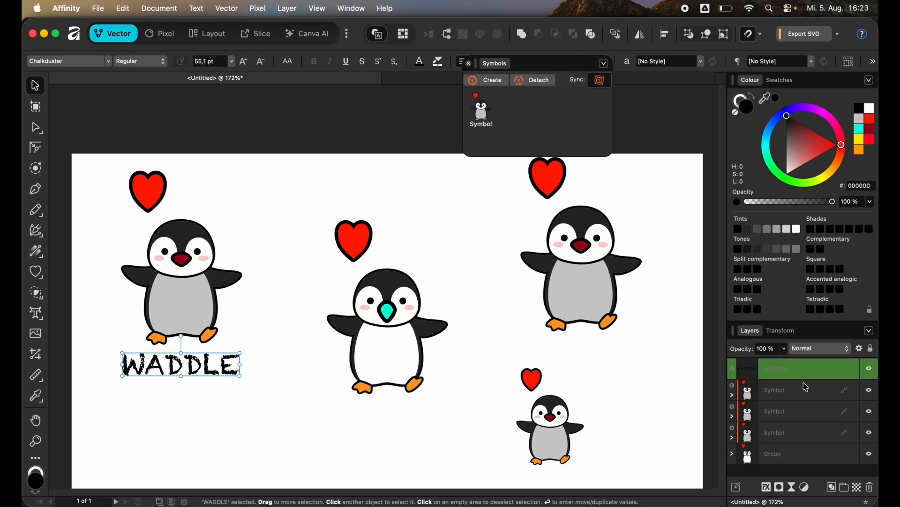
# Nest the WADDLE text inside the upper-left penguin's symbol layer
pyautogui.click(797, 400)
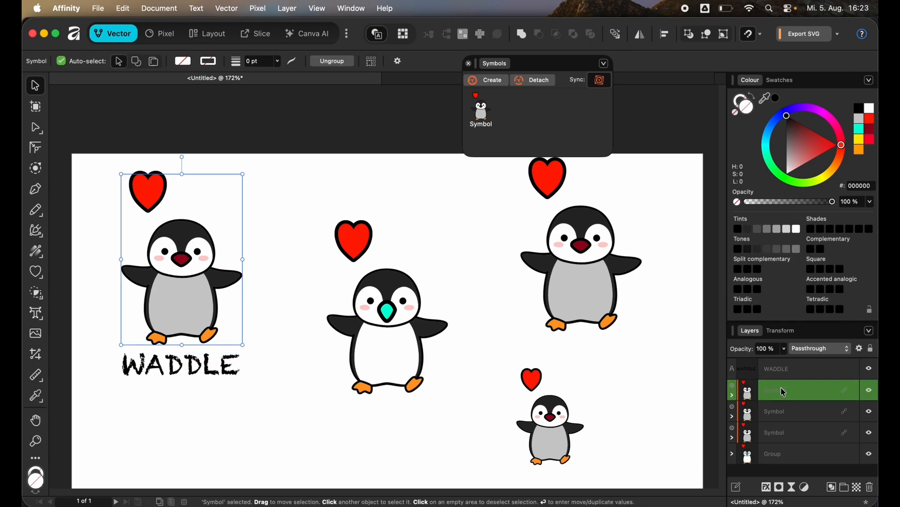
pyautogui.moveTo(781, 370); pyautogui.dragTo(794, 398)
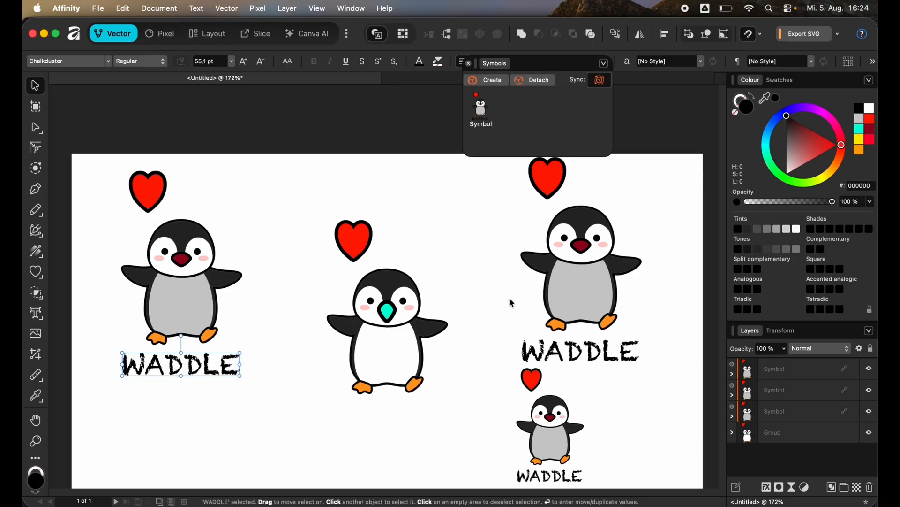
# Move the small penguin instance to the left and the detached penguin slightly up and left, and deselect
pyautogui.moveTo(545, 430); pyautogui.dragTo(485, 428)
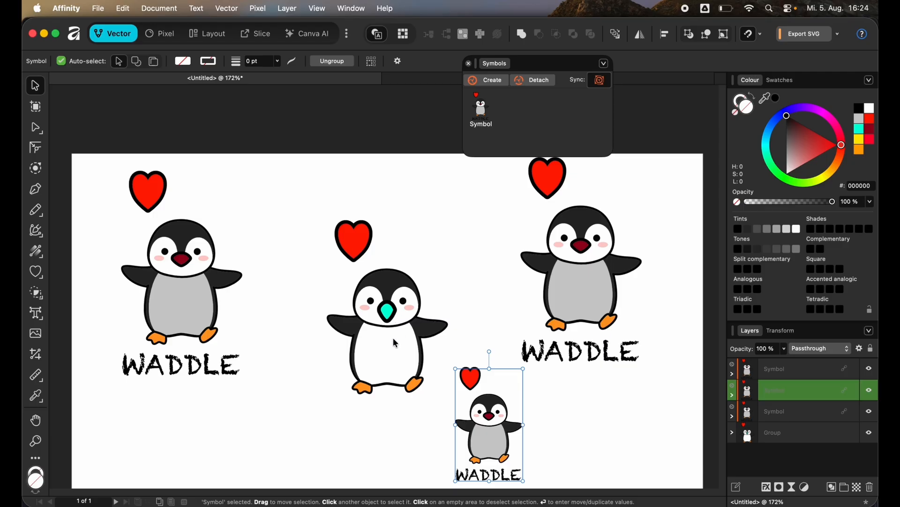
pyautogui.moveTo(395, 343); pyautogui.dragTo(368, 325)
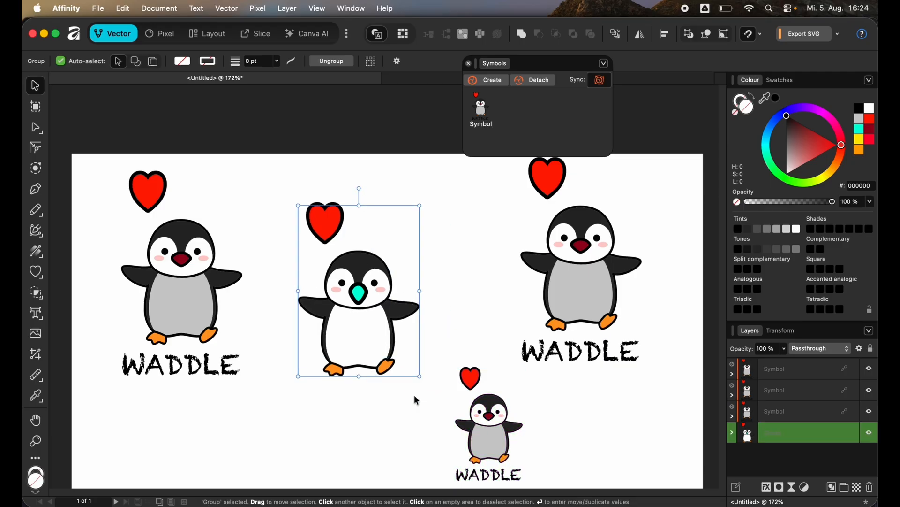
pyautogui.click(322, 395)
# Underline the WADDLE text beneath the upper-left penguin
pyautogui.click(183, 364)
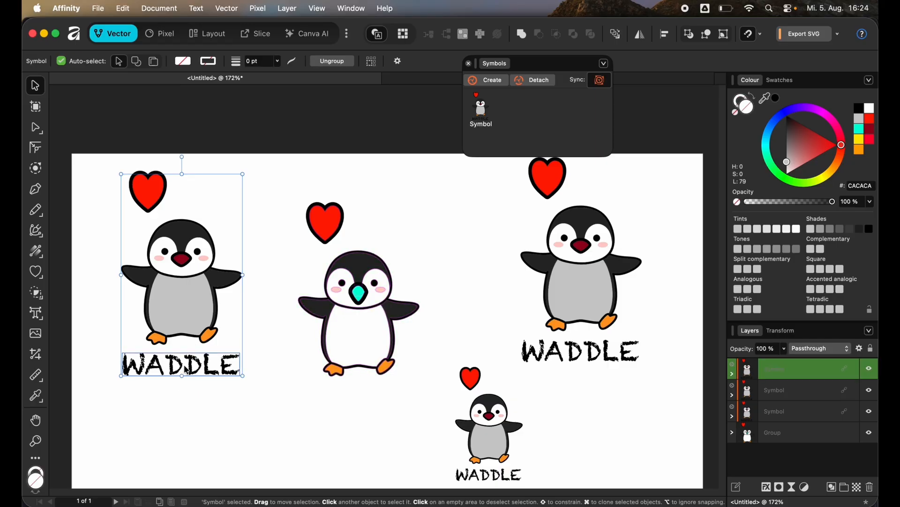
pyautogui.doubleClick(184, 365)
pyautogui.tripleClick(184, 364)
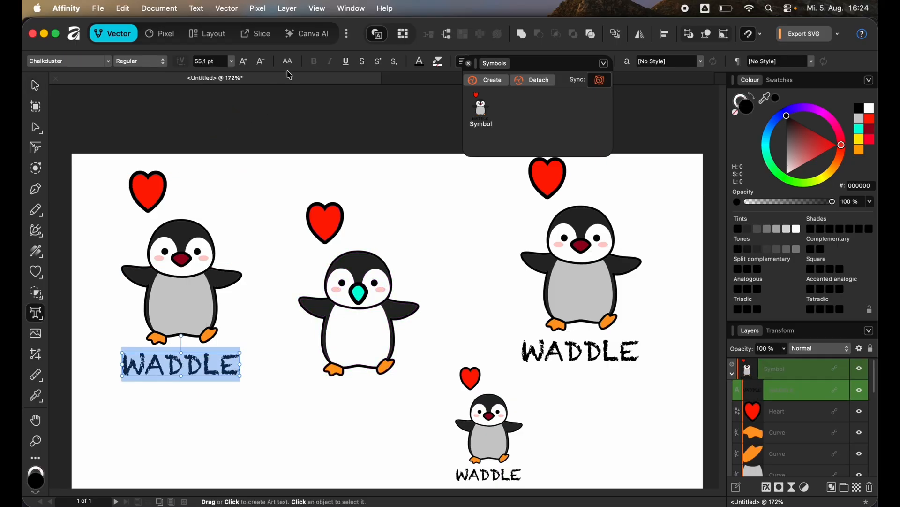
pyautogui.click(347, 62)
pyautogui.click(291, 404)
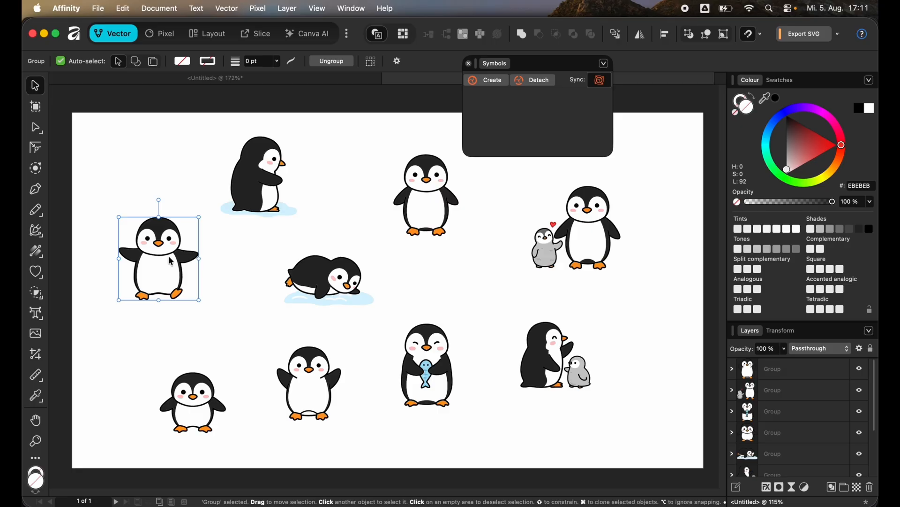
# Create a symbol from the selected waving penguin group in the document with the various penguin poses
pyautogui.click(487, 85)
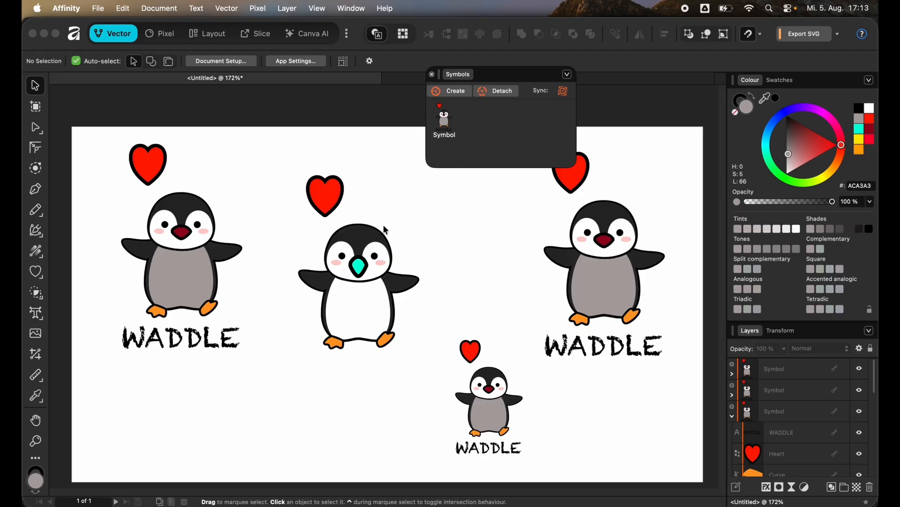
# Close the Symbols panel and recolour the upper-right penguin's belly pink (E5B9B9) with synchronisation off
pyautogui.click(433, 75)
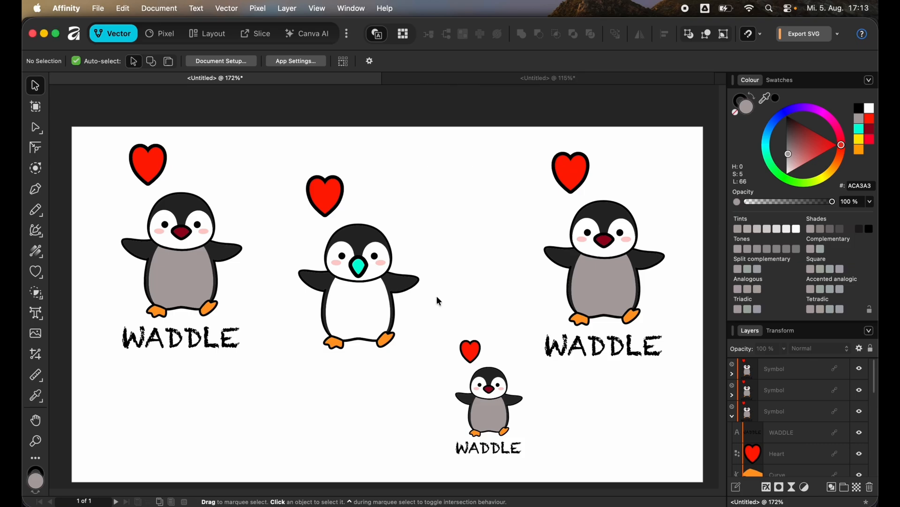
pyautogui.click(593, 281)
pyautogui.doubleClick(592, 290)
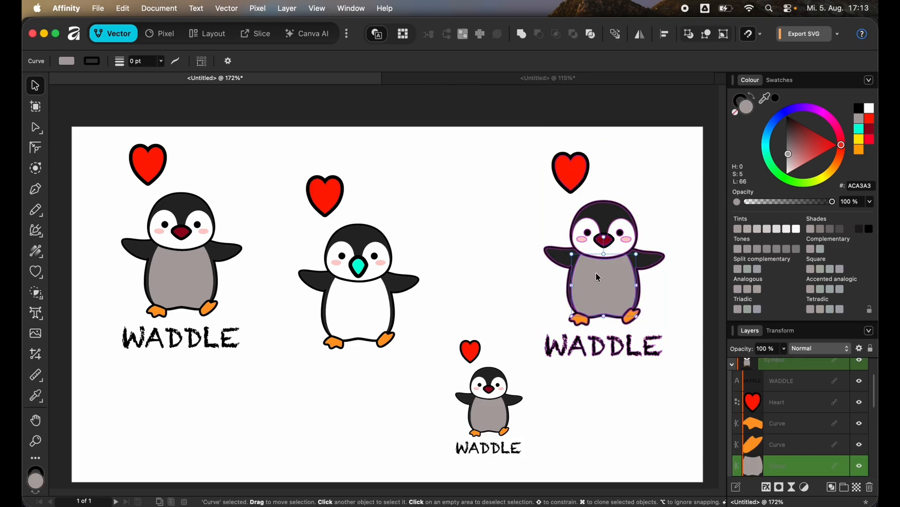
pyautogui.moveTo(789, 153); pyautogui.dragTo(796, 163)
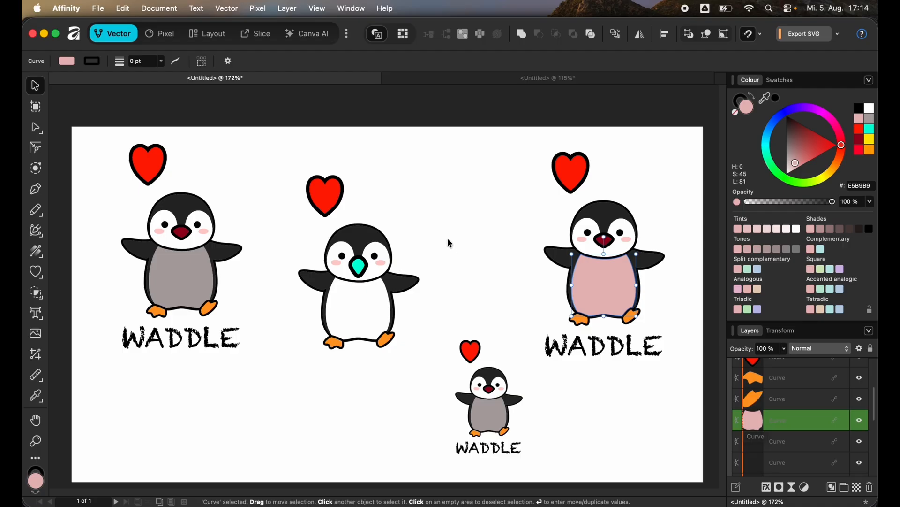
# Show the Symbols panel again and turn symbol synchronisation on
pyautogui.click(351, 9)
pyautogui.moveTo(371, 333)
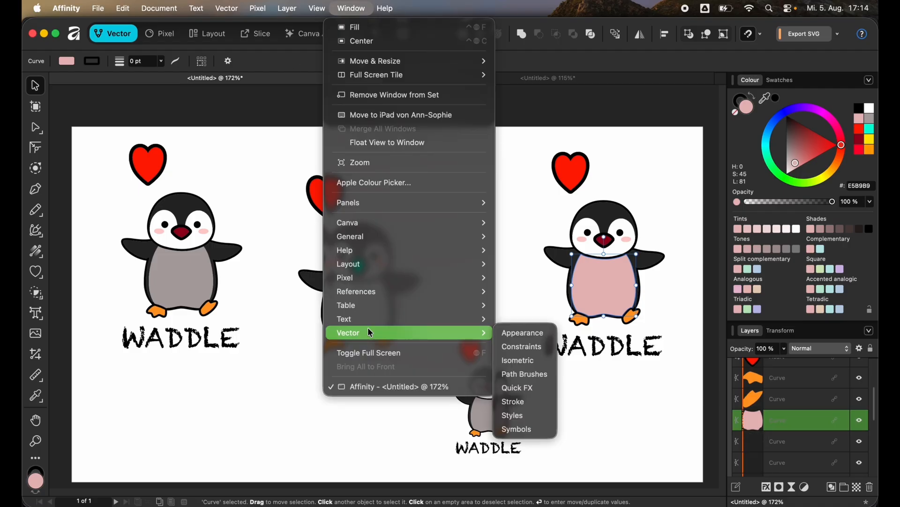
pyautogui.click(516, 427)
pyautogui.click(563, 90)
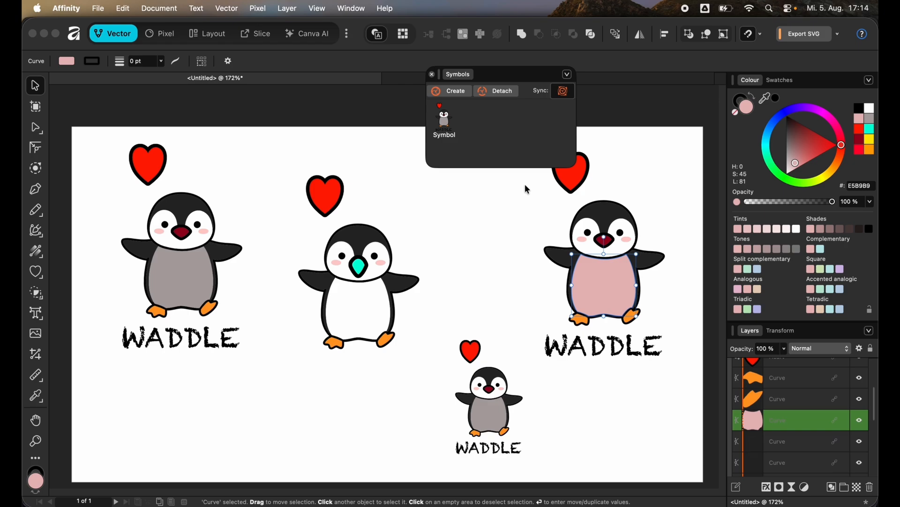
# Undo the last belly recolour, turn synchronisation on and set the upper-right penguin's belly to light pink (FFE1E1)
pyautogui.press('super+z')
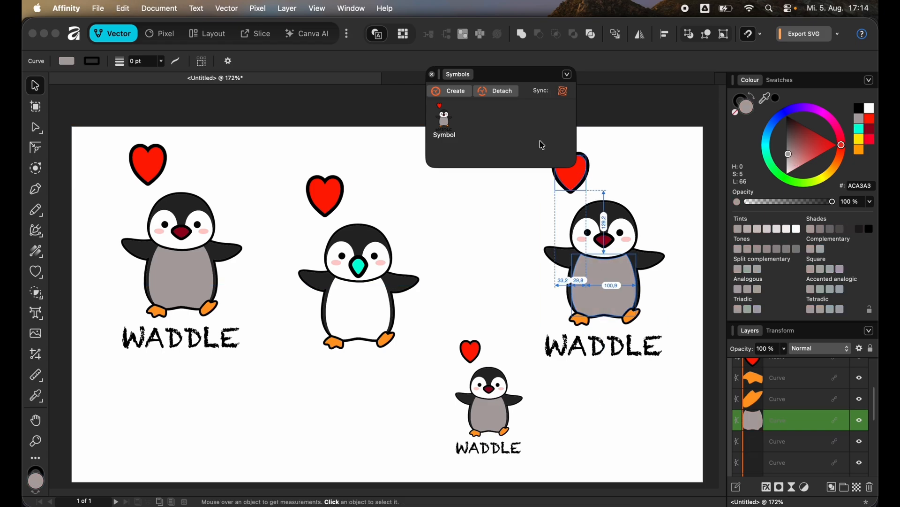
pyautogui.click(564, 96)
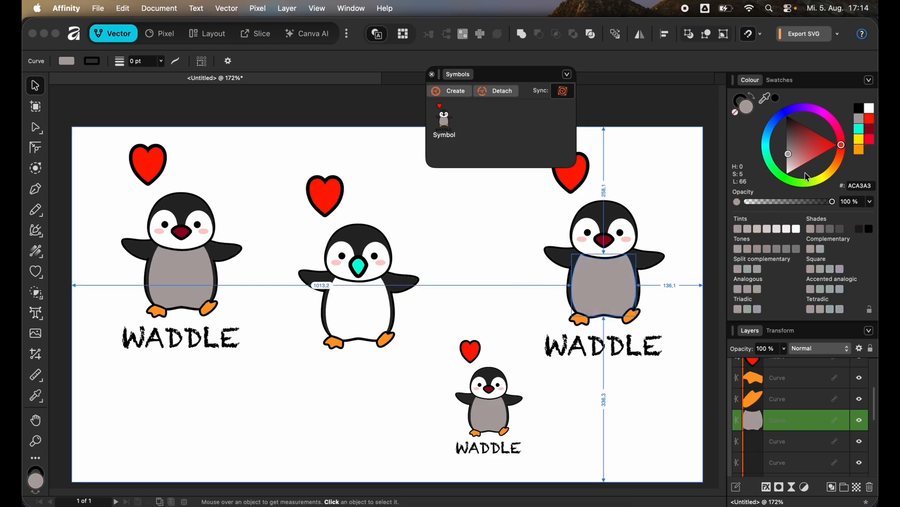
pyautogui.moveTo(797, 167); pyautogui.dragTo(794, 174)
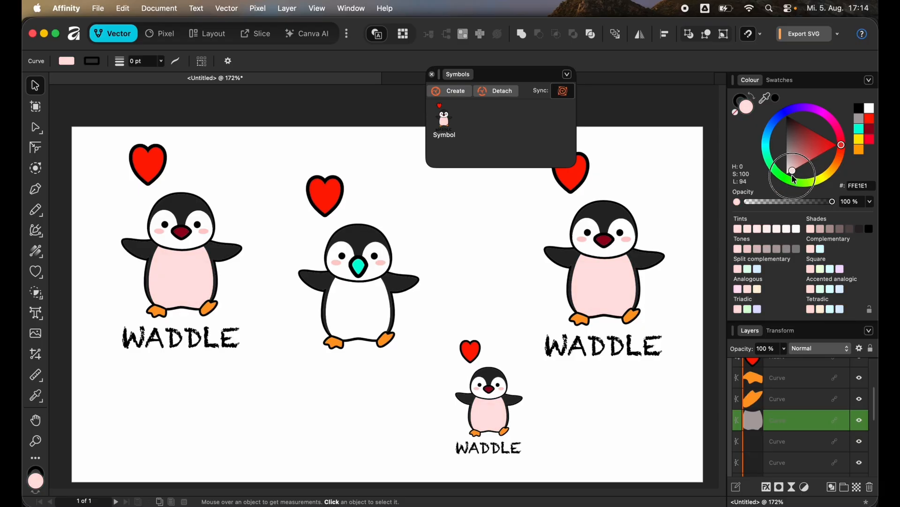
pyautogui.click(673, 186)
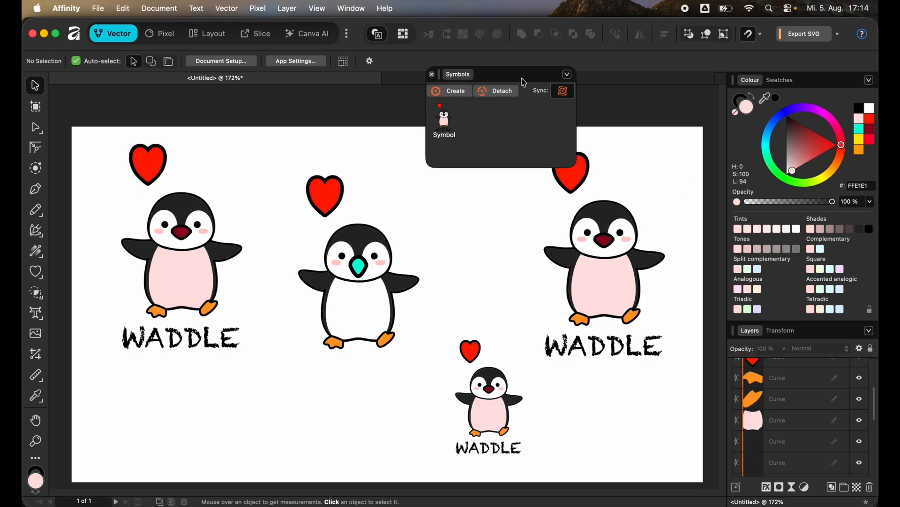
# Move the Symbols panel aside and replace the detached middle penguin with a new instance of the symbol
pyautogui.moveTo(557, 71); pyautogui.dragTo(675, 41)
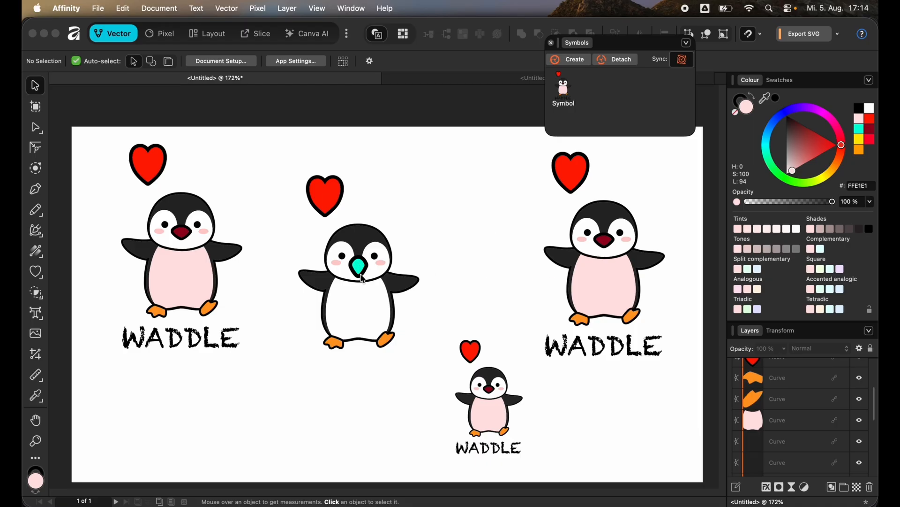
pyautogui.click(368, 238)
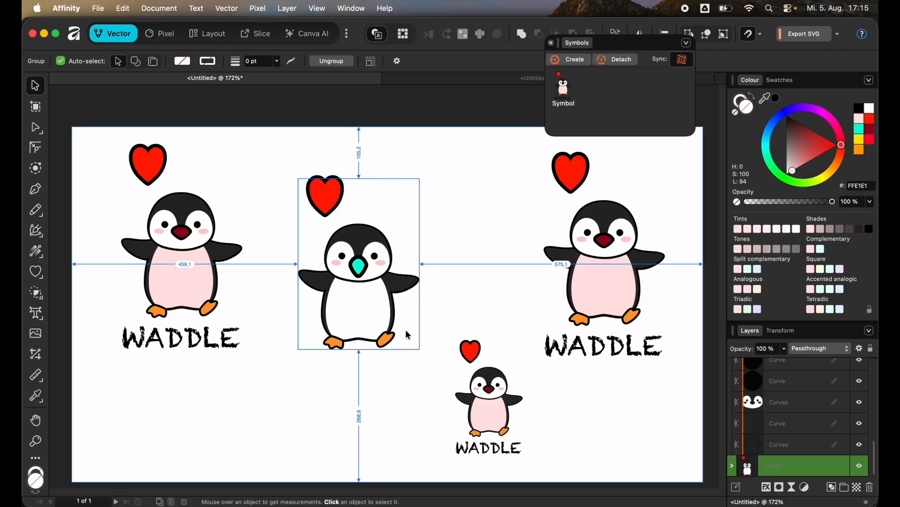
pyautogui.press('Delete')
pyautogui.click(566, 99)
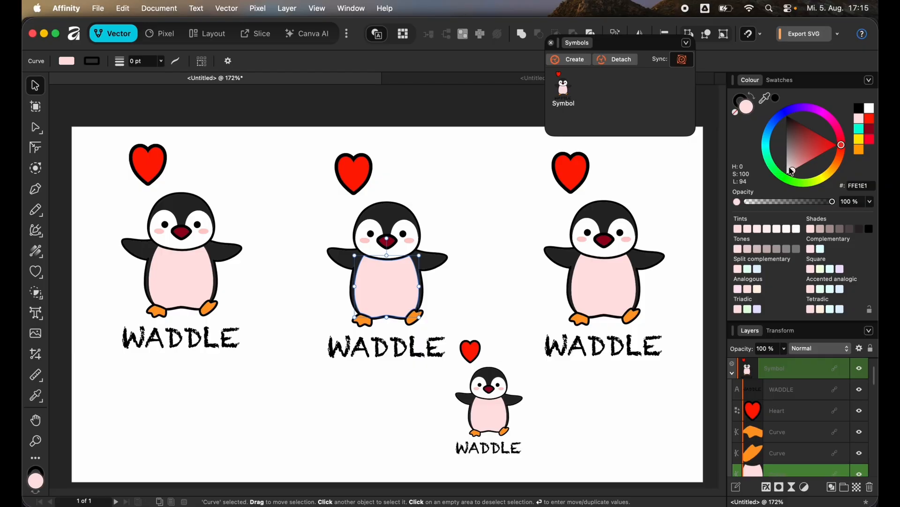
# Set the middle penguin's belly to white (FFFFFF) with synchronisation on and deselect it
pyautogui.moveTo(792, 171); pyautogui.dragTo(785, 176)
pyautogui.click(612, 416)
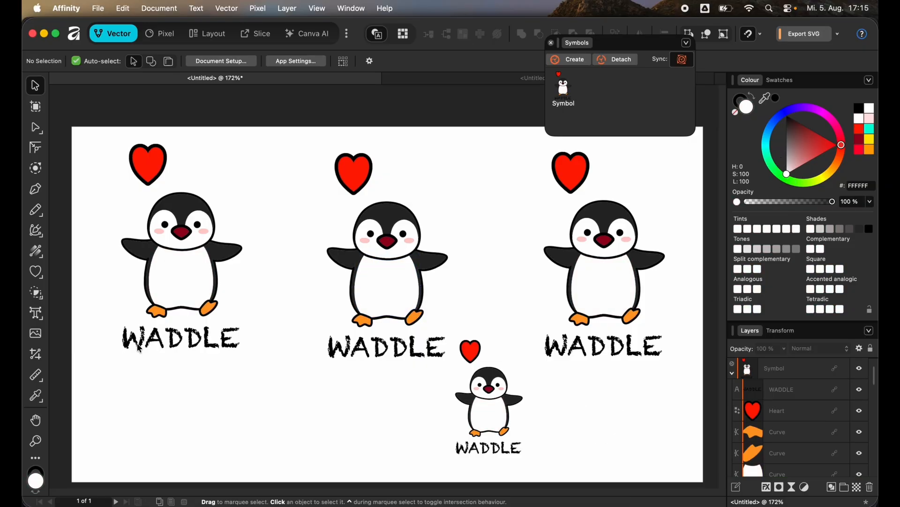
# Draw a small heart with a 7 pt outline on the middle penguin's chest and collapse the expanded symbol layers
pyautogui.click(37, 273)
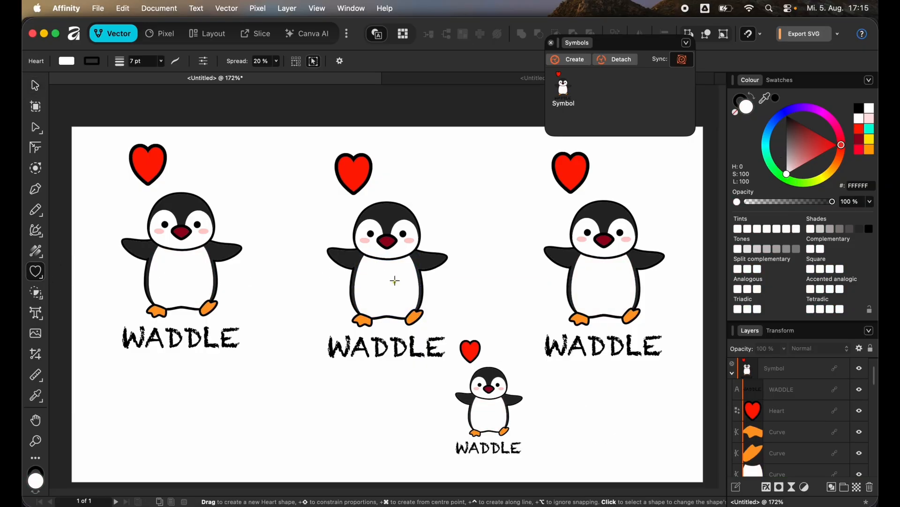
pyautogui.moveTo(395, 267); pyautogui.dragTo(415, 286)
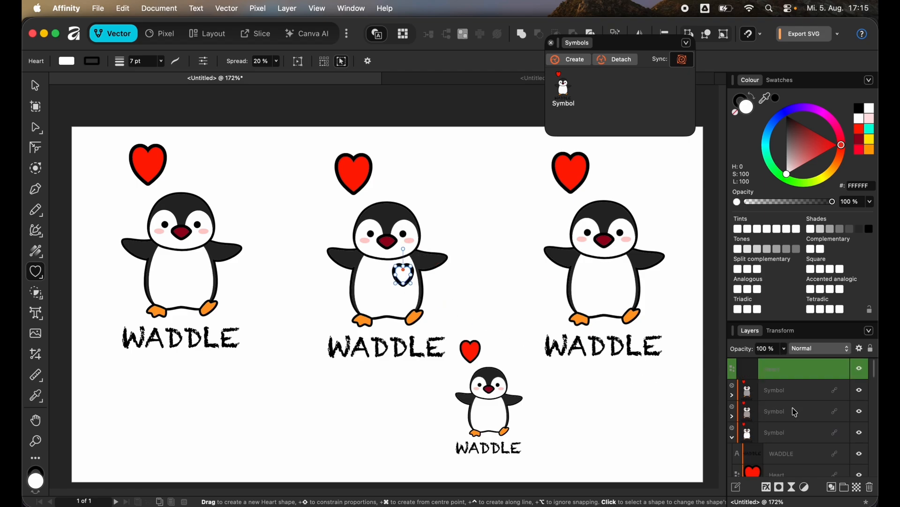
pyautogui.click(733, 437)
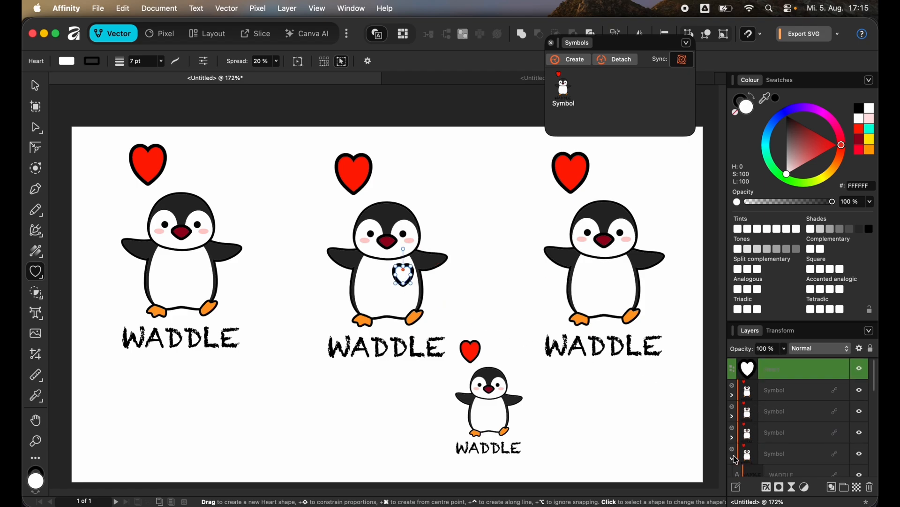
pyautogui.click(788, 435)
# Fill the chest heart with red (FF0000) and nest it inside the middle penguin's symbol layer
pyautogui.click(787, 371)
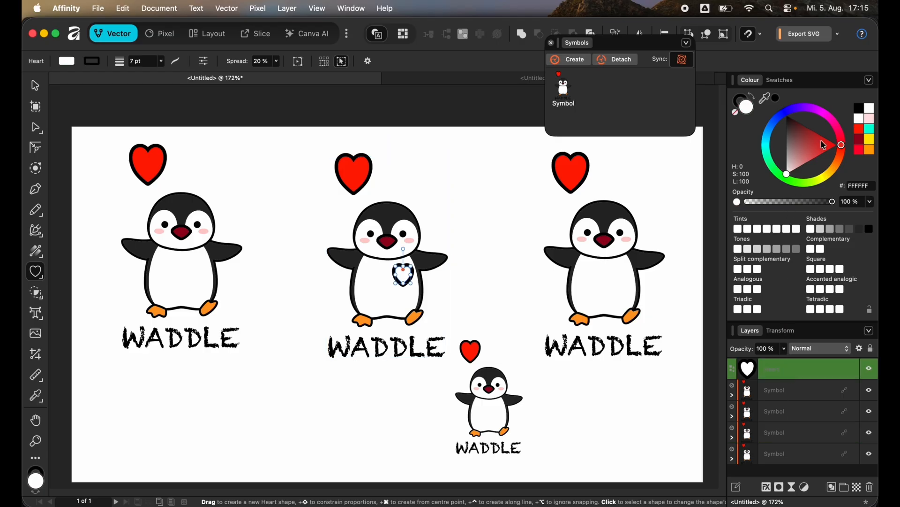
pyautogui.click(838, 148)
pyautogui.moveTo(838, 149); pyautogui.dragTo(842, 145)
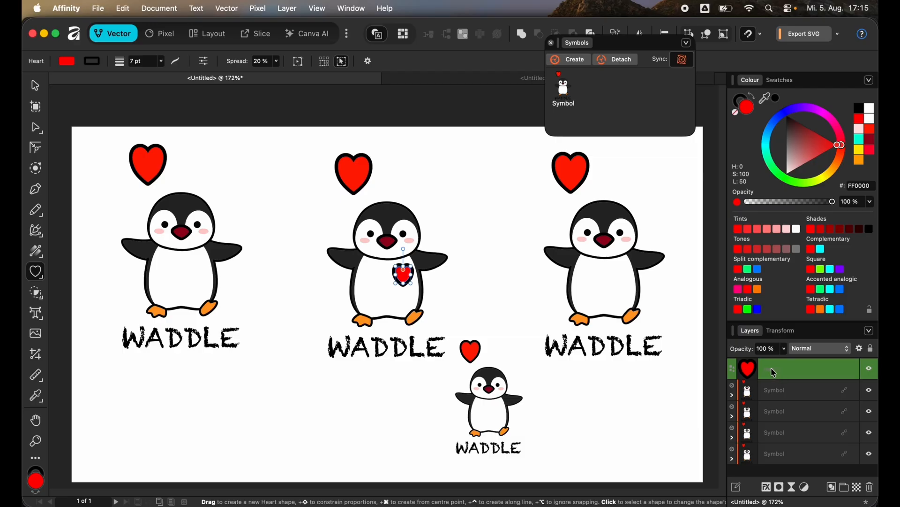
pyautogui.moveTo(772, 371); pyautogui.dragTo(803, 430)
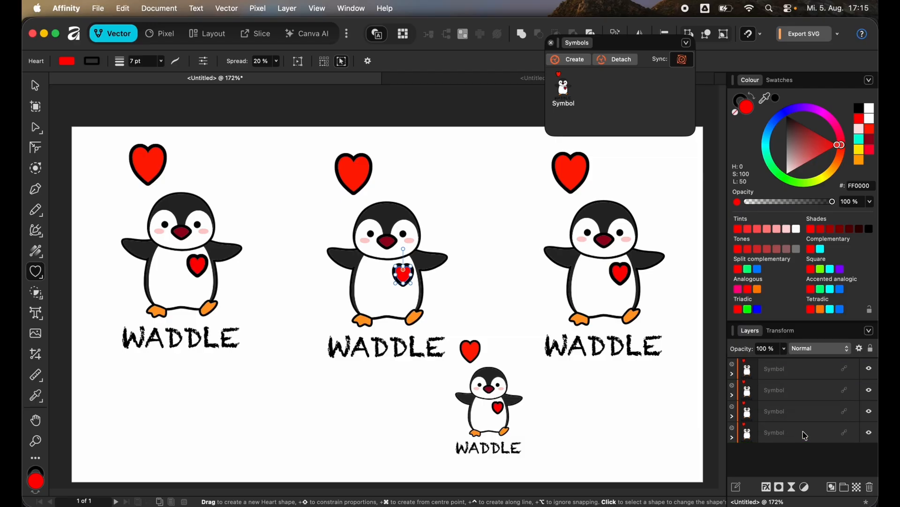